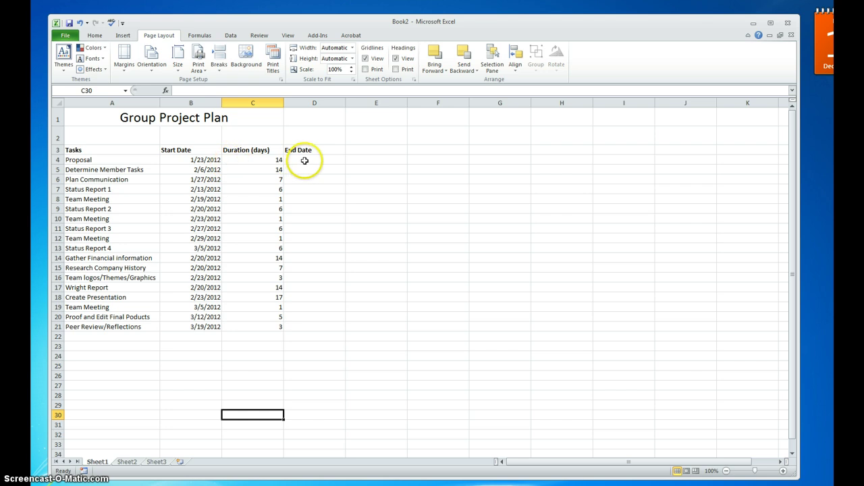
- Enter the formula =B4+C4 in cell D4 to calculate the Proposal task's end date
{"action": "left_click", "coordinate": [304, 161]}
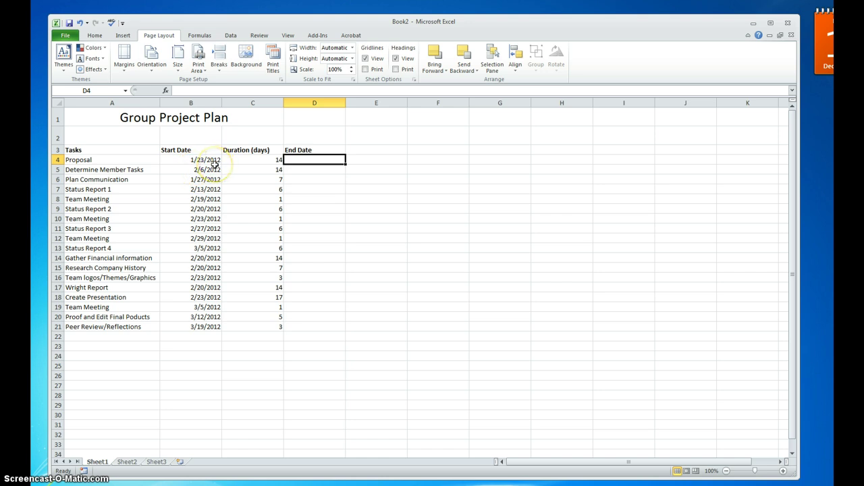
{"action": "type", "text": "="}
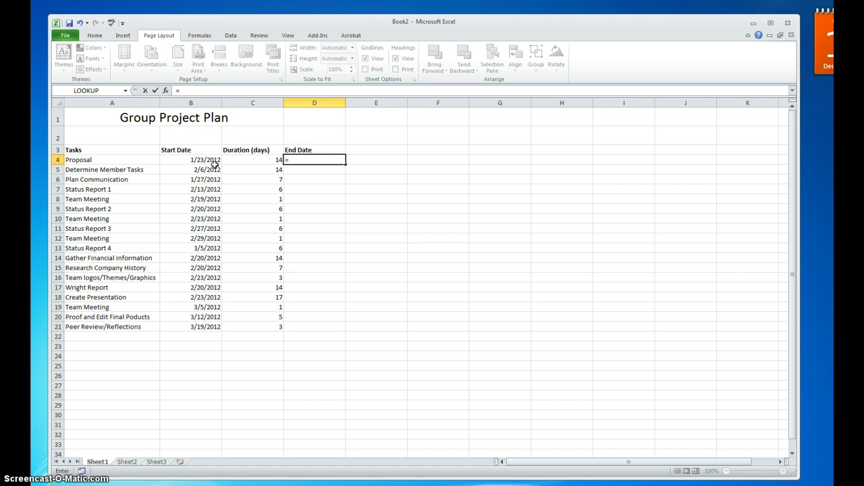
{"action": "left_click", "coordinate": [211, 160]}
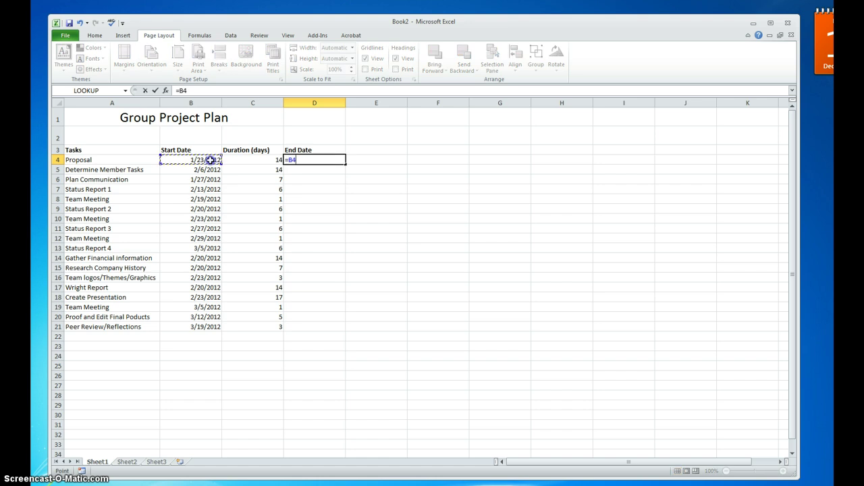
{"action": "type", "text": "+"}
{"action": "left_click", "coordinate": [243, 160]}
{"action": "key", "text": "Return"}
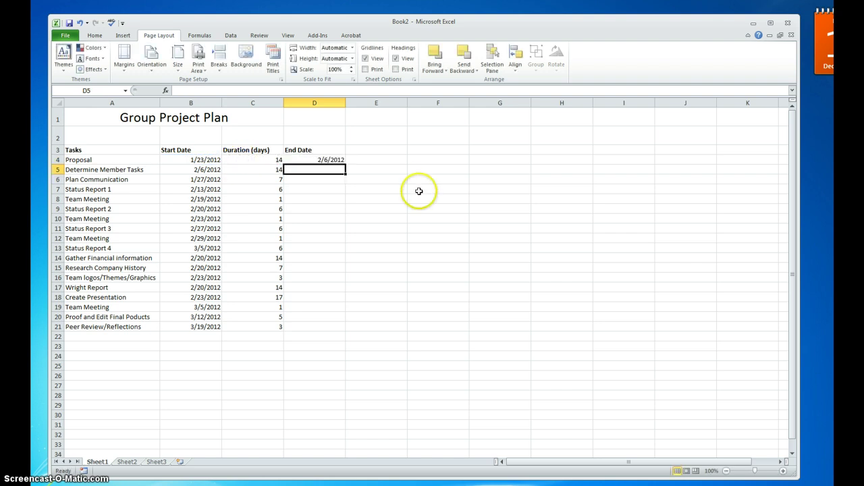
- Fill the end date formula from D4 down through D21 for all remaining tasks
{"action": "left_click", "coordinate": [320, 160]}
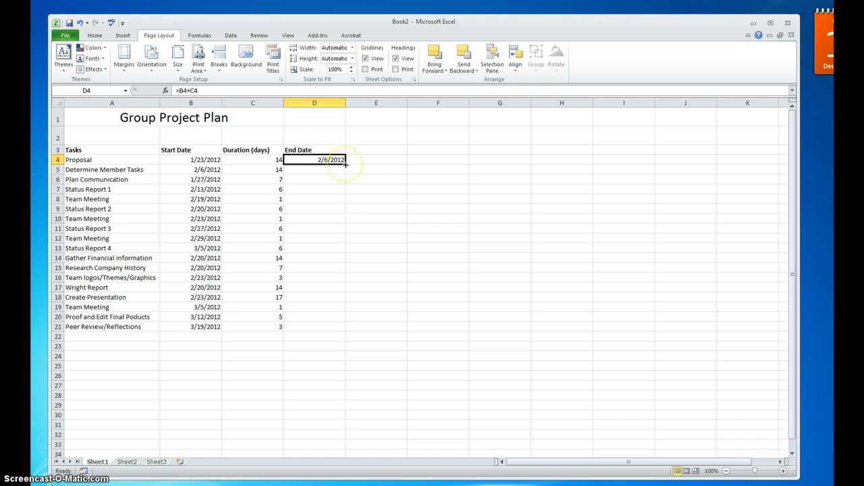
{"action": "left_click_drag", "start_coordinate": [345, 163], "coordinate": [350, 328]}
{"action": "left_click", "coordinate": [408, 221]}
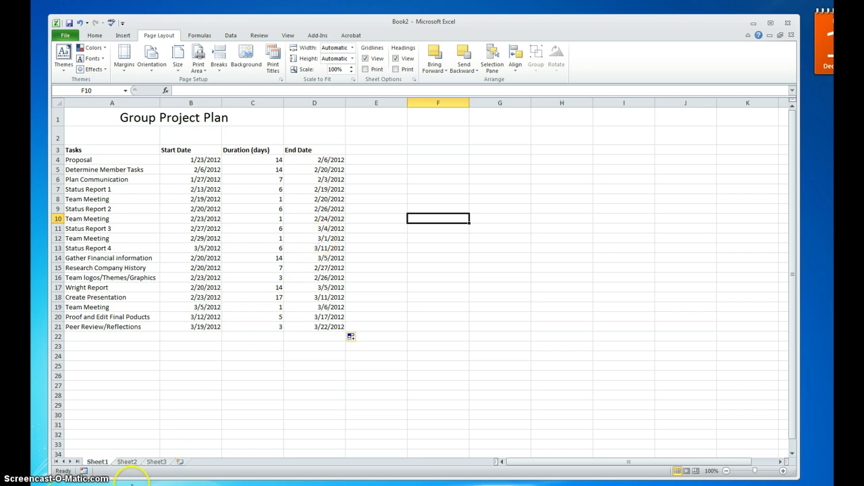
{"action": "key", "text": "Escape"}
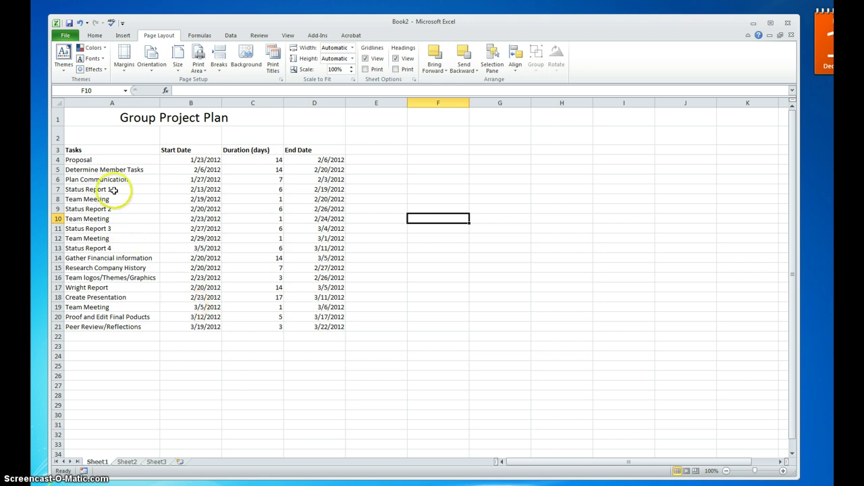
- Insert a 2-D stacked bar chart from the Tasks and Start Date columns, range A3:B21
{"action": "left_click", "coordinate": [81, 152]}
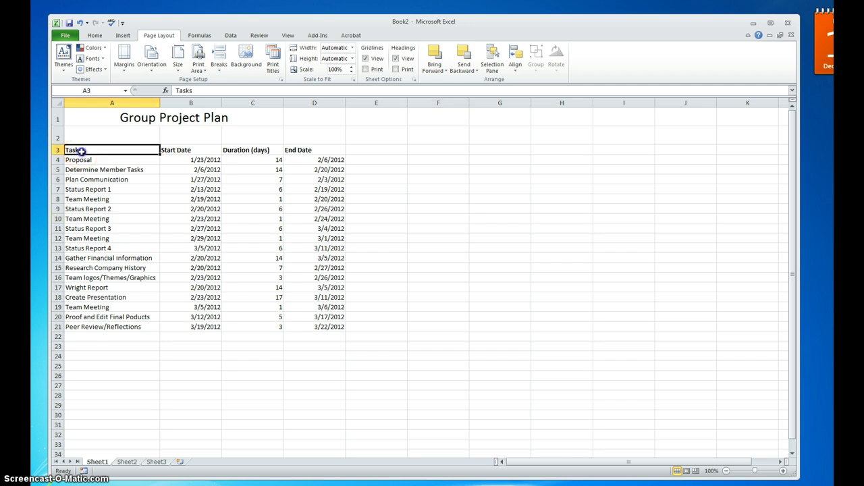
{"action": "left_click_drag", "start_coordinate": [82, 151], "coordinate": [189, 327]}
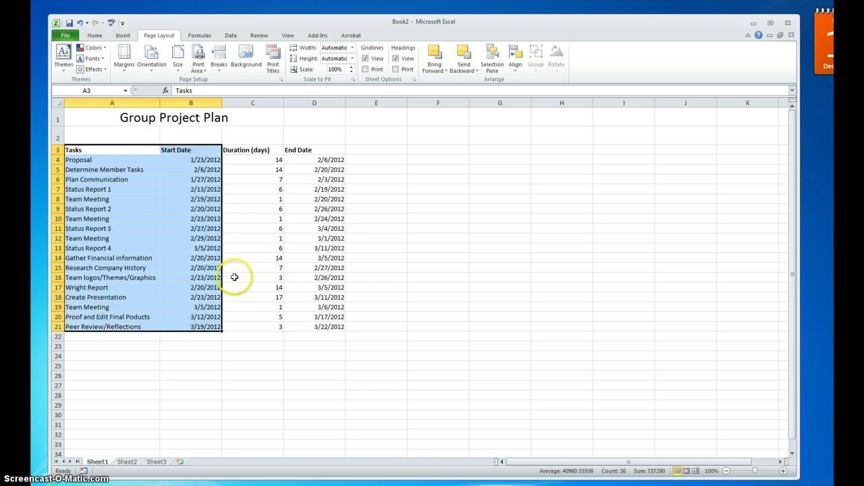
{"action": "left_click", "coordinate": [123, 37]}
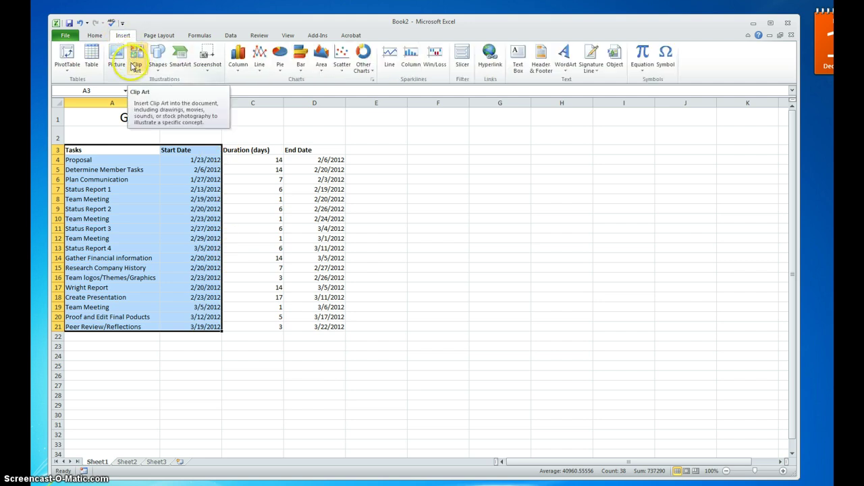
{"action": "left_click", "coordinate": [301, 66]}
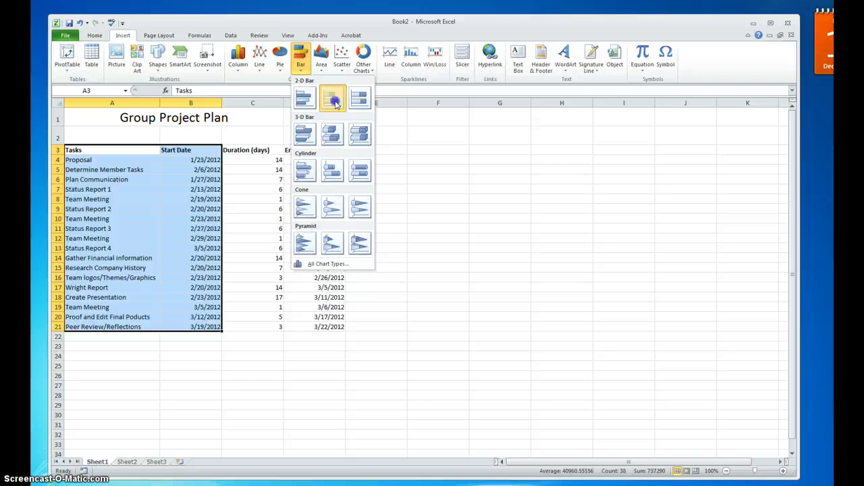
{"action": "left_click", "coordinate": [333, 100]}
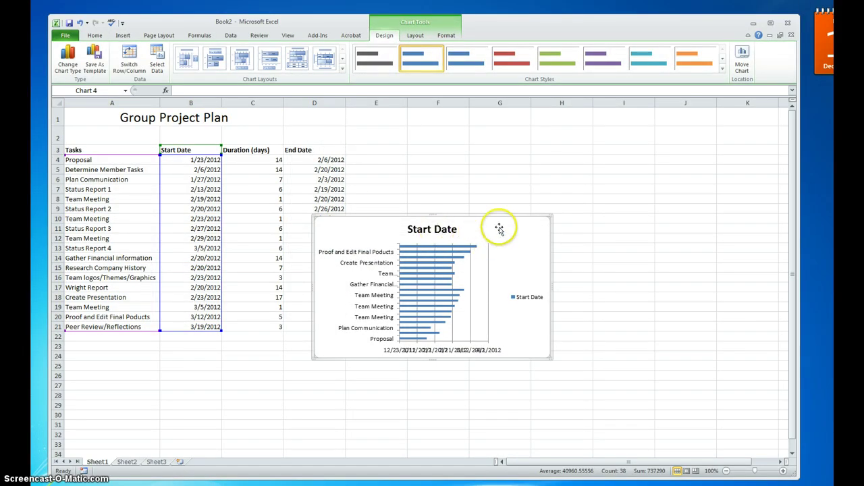
- Move the chart beside the End Date column and enlarge it to span about columns E to J and rows 4 to 25
{"action": "left_click_drag", "start_coordinate": [495, 221], "coordinate": [673, 151]}
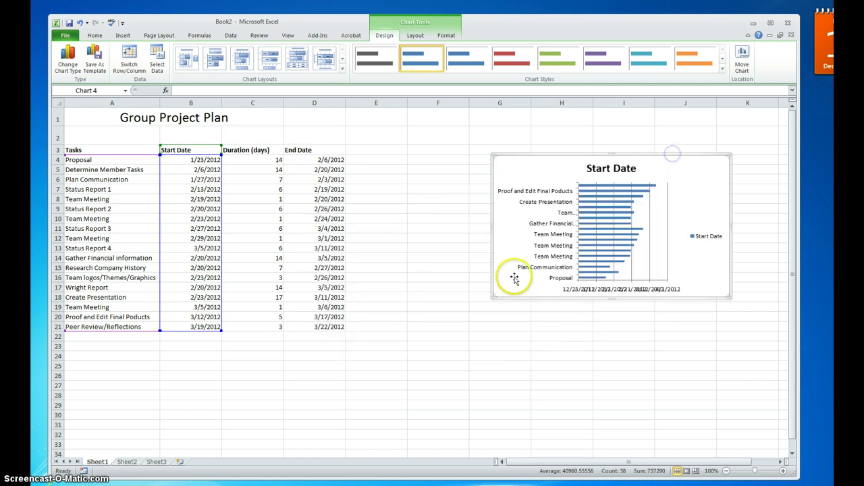
{"action": "left_click_drag", "start_coordinate": [494, 296], "coordinate": [351, 374]}
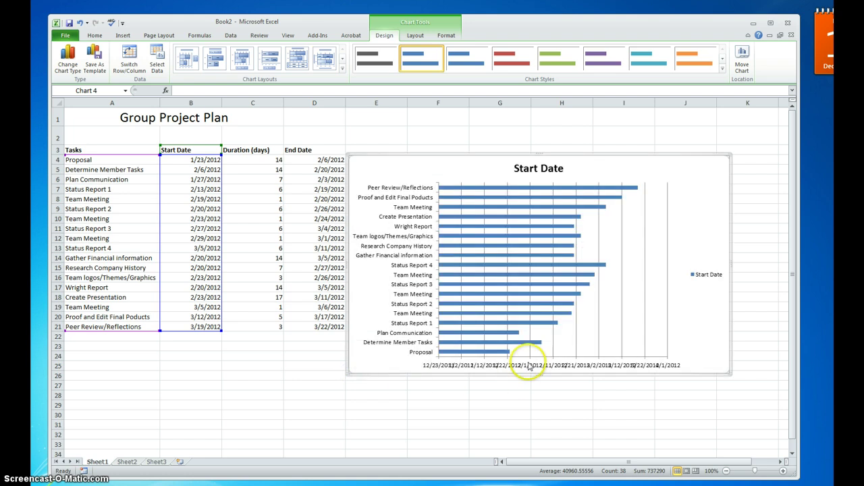
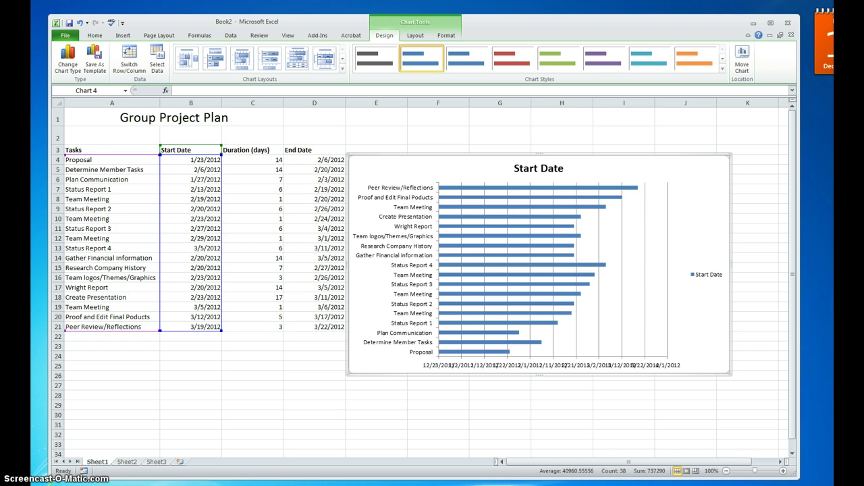
{"action": "left_click", "coordinate": [376, 395]}
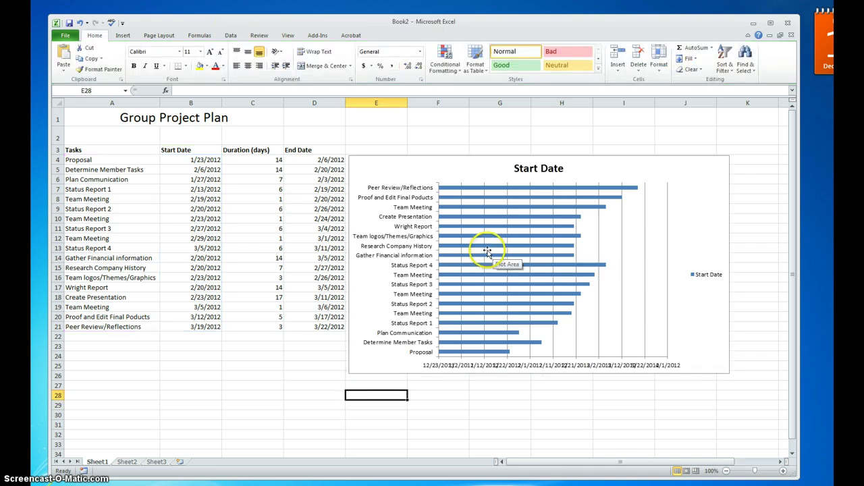
- Add a new series to the chart's data source, taking its name from the Duration (days) header in C3
{"action": "right_click", "coordinate": [487, 252]}
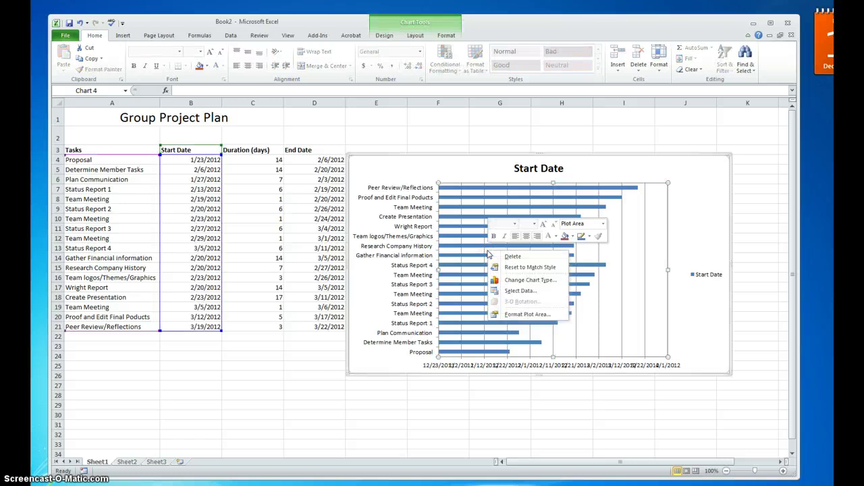
{"action": "left_click", "coordinate": [511, 294]}
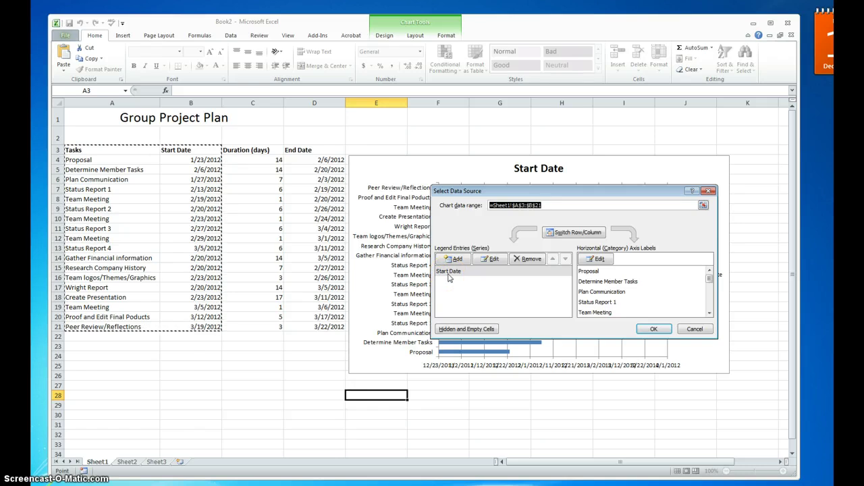
{"action": "left_click", "coordinate": [455, 274]}
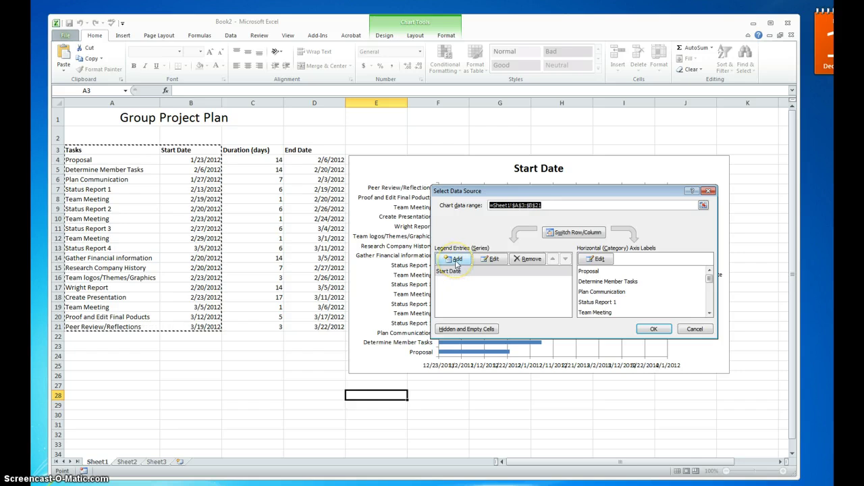
{"action": "left_click", "coordinate": [456, 260]}
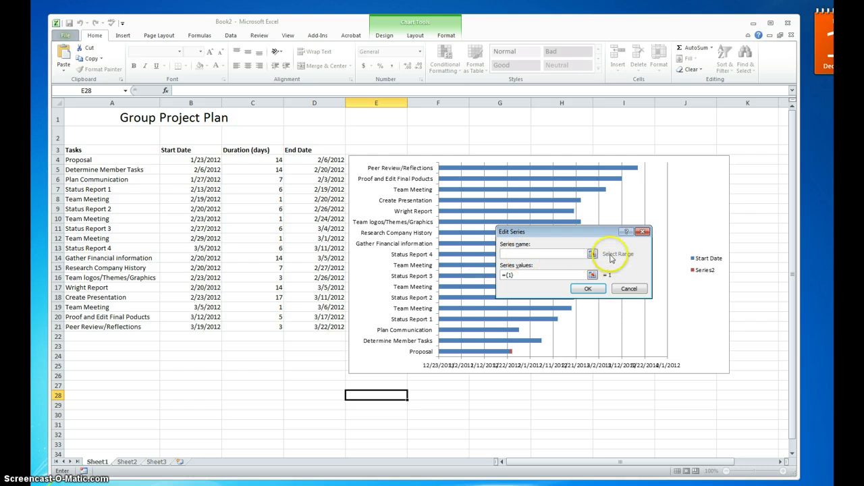
{"action": "left_click", "coordinate": [592, 255]}
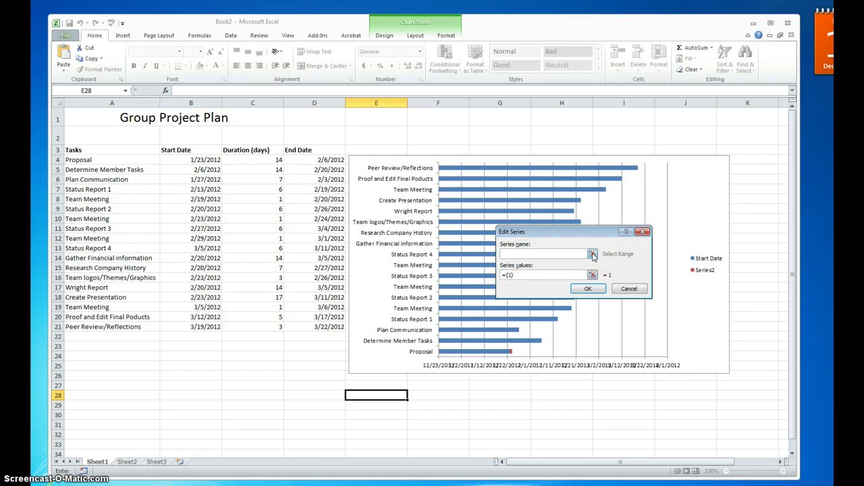
{"action": "left_click", "coordinate": [253, 150]}
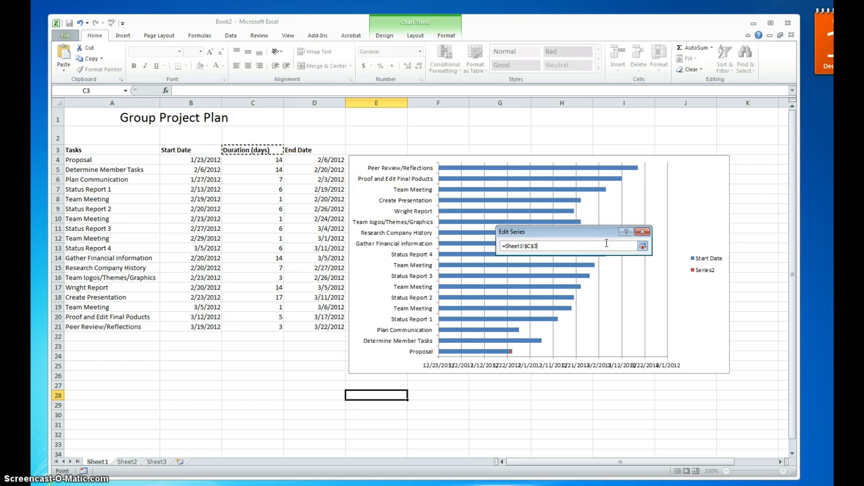
{"action": "left_click", "coordinate": [642, 246]}
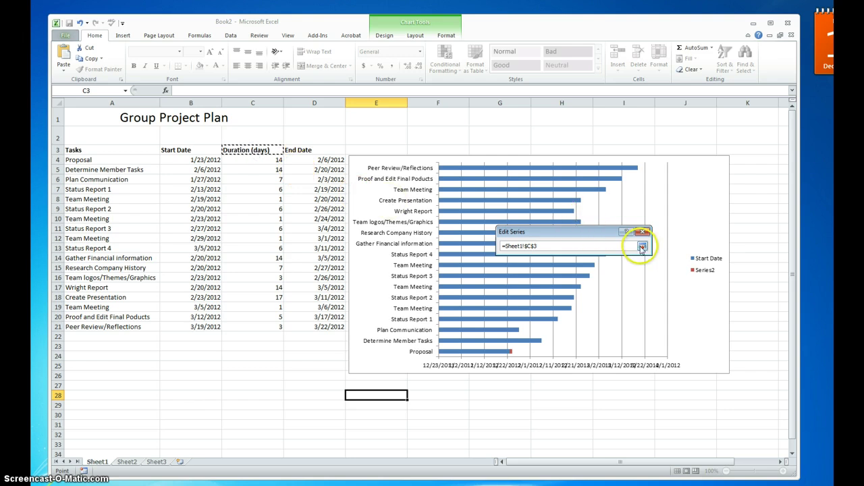
- Set the new series' values to the durations in C4:C21
{"action": "left_click", "coordinate": [592, 275]}
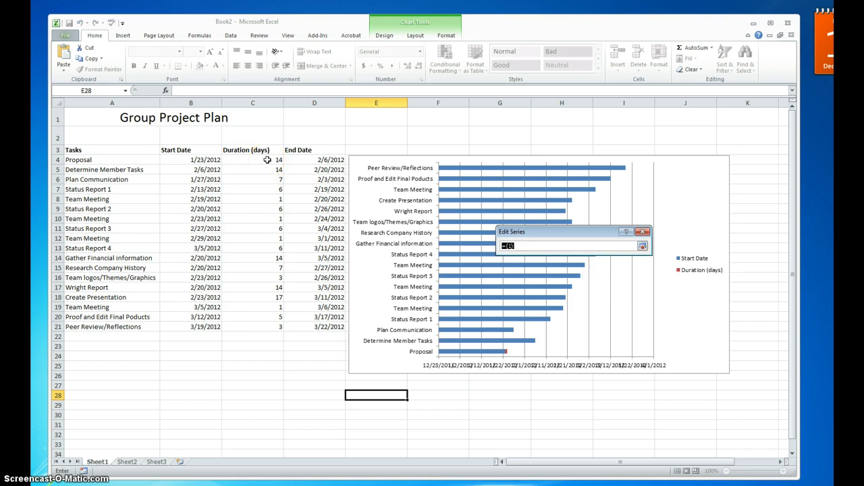
{"action": "left_click_drag", "start_coordinate": [268, 159], "coordinate": [264, 324]}
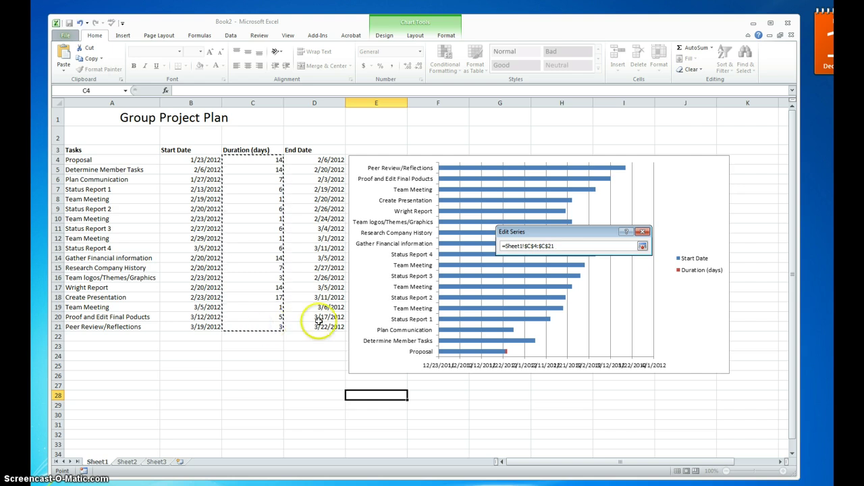
{"action": "key", "text": "Return"}
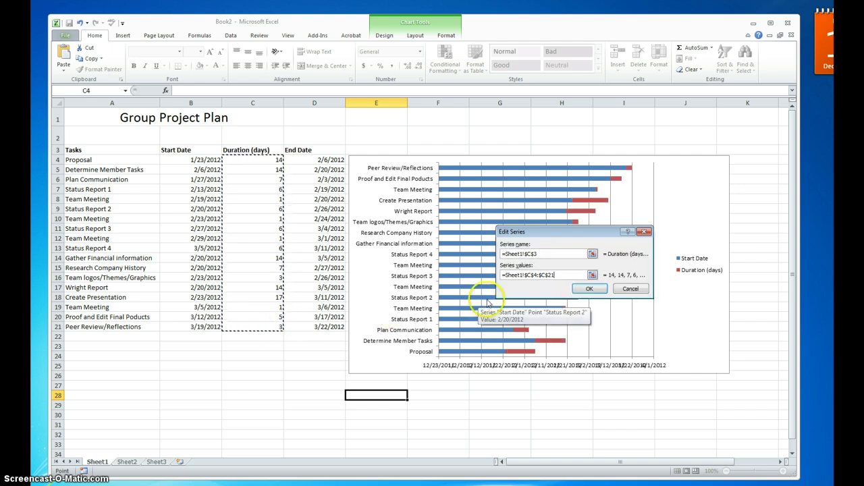
{"action": "left_click", "coordinate": [589, 290]}
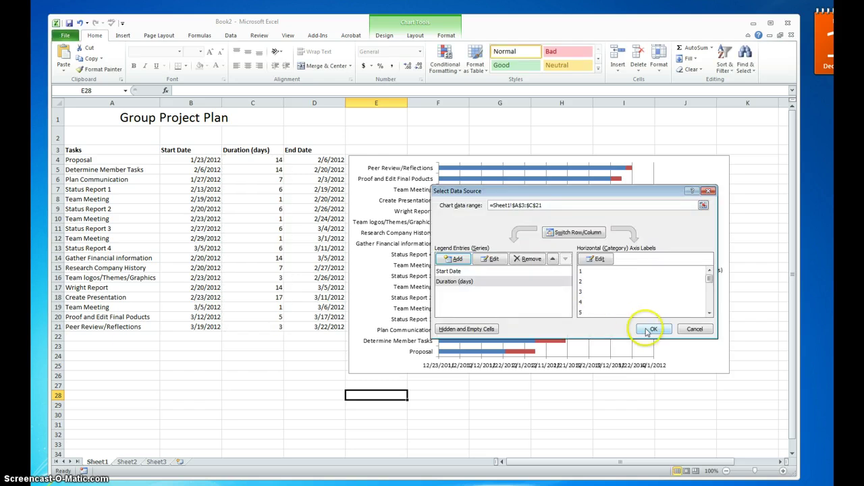
- Set the chart's category axis labels to the task names in A4:A21 and apply the data source changes
{"action": "left_click_drag", "start_coordinate": [613, 190], "coordinate": [263, 296]}
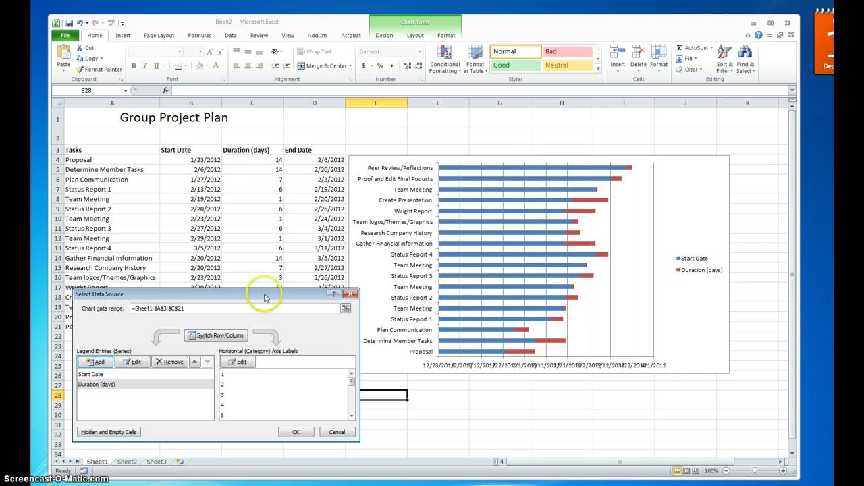
{"action": "left_click_drag", "start_coordinate": [264, 296], "coordinate": [638, 186]}
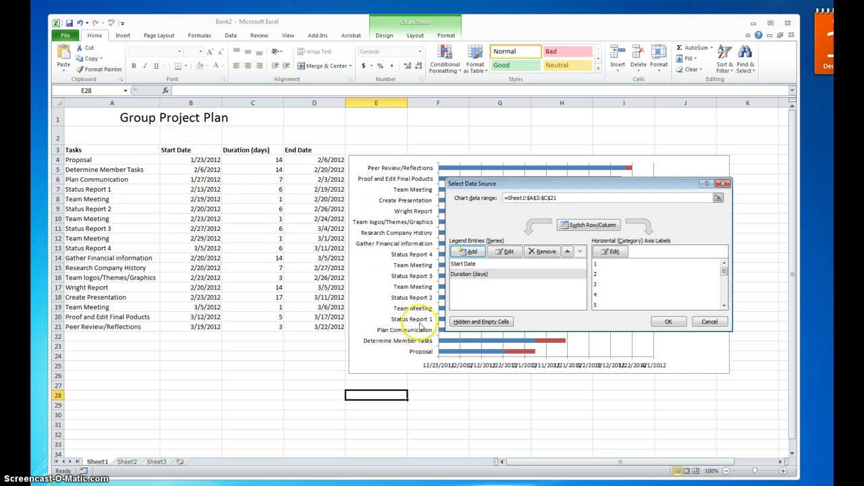
{"action": "left_click", "coordinate": [611, 252]}
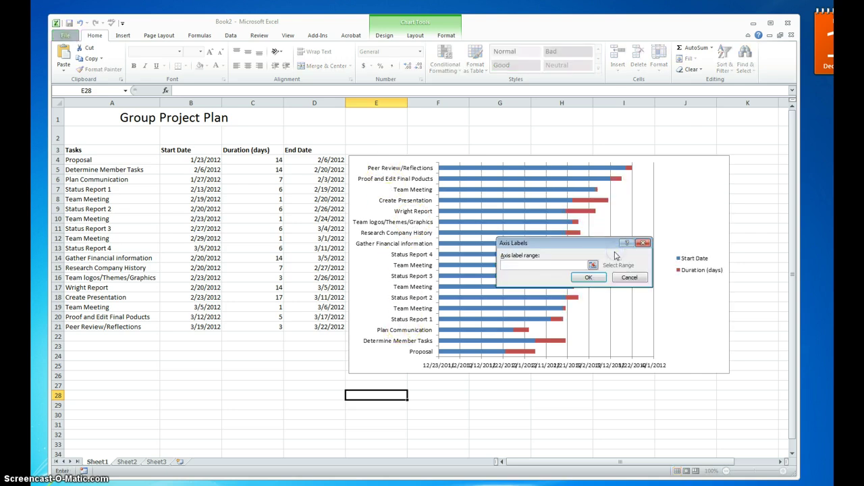
{"action": "left_click", "coordinate": [593, 266]}
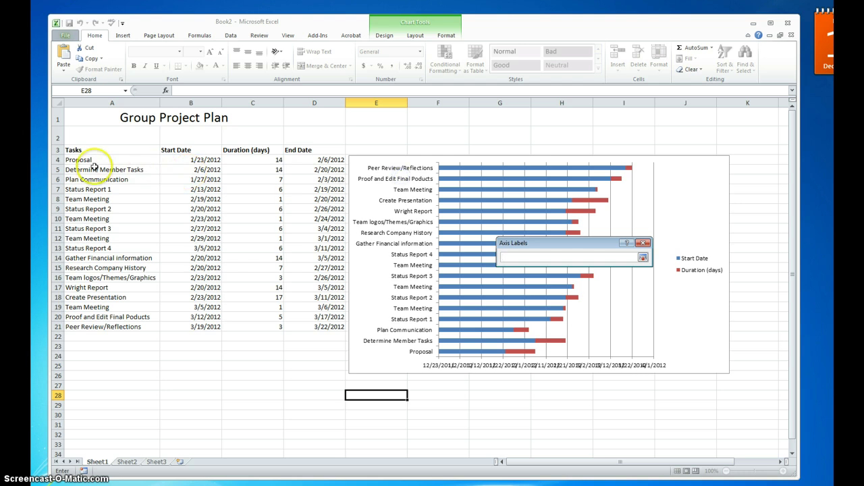
{"action": "left_click_drag", "start_coordinate": [86, 160], "coordinate": [81, 330]}
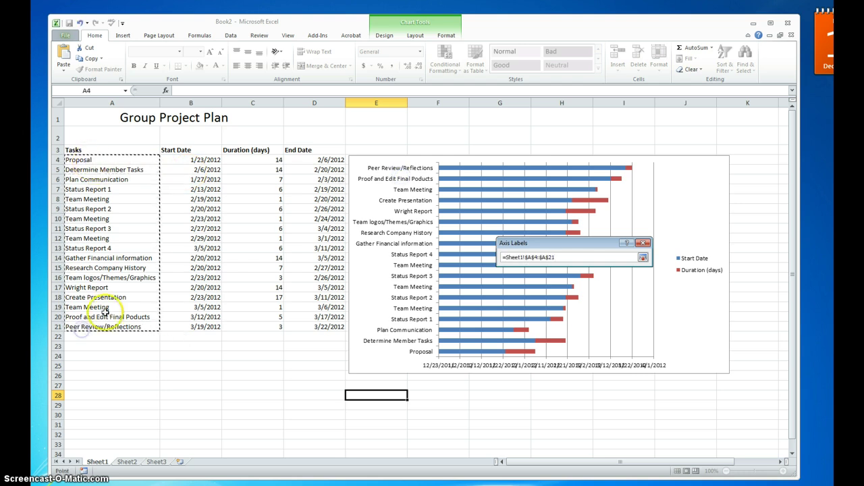
{"action": "left_click", "coordinate": [644, 259]}
{"action": "left_click", "coordinate": [589, 276]}
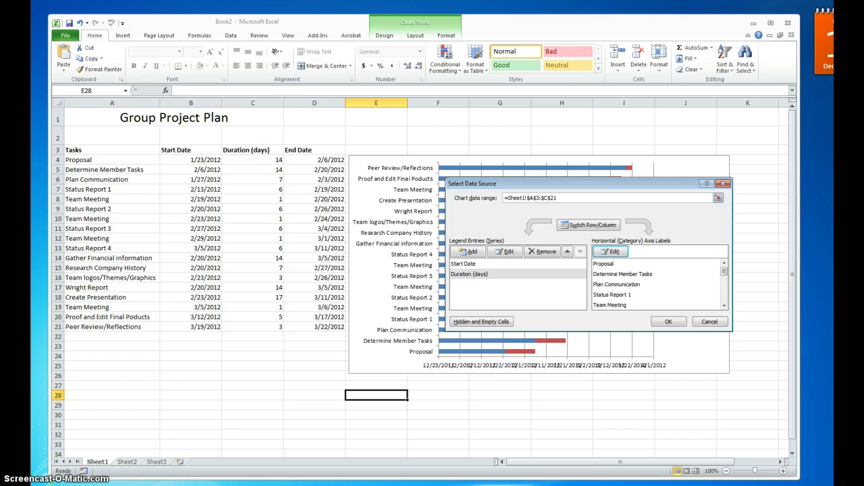
{"action": "left_click", "coordinate": [663, 324]}
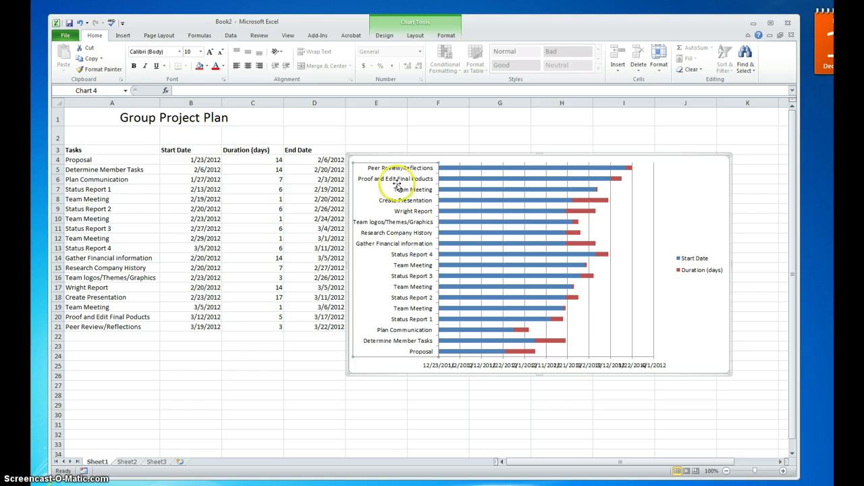
{"action": "left_click", "coordinate": [461, 262]}
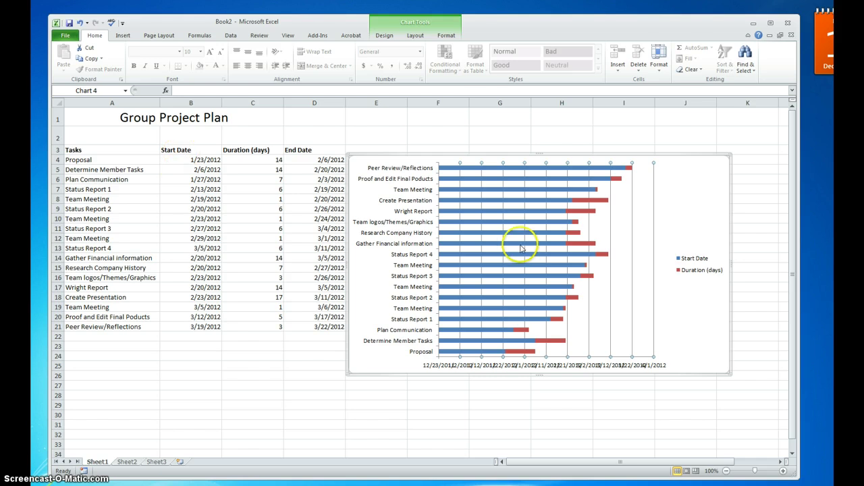
- Set the Start Date series' bars to no fill so only the Duration bars show in the chart
{"action": "left_click", "coordinate": [500, 214]}
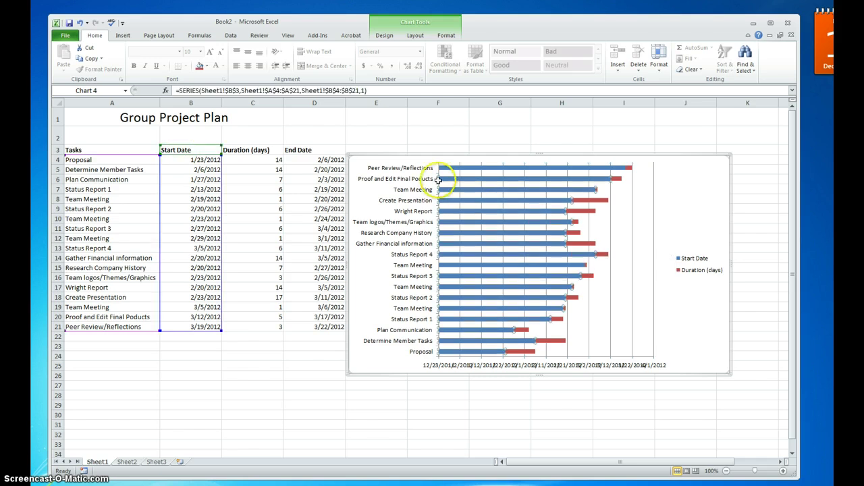
{"action": "right_click", "coordinate": [487, 223]}
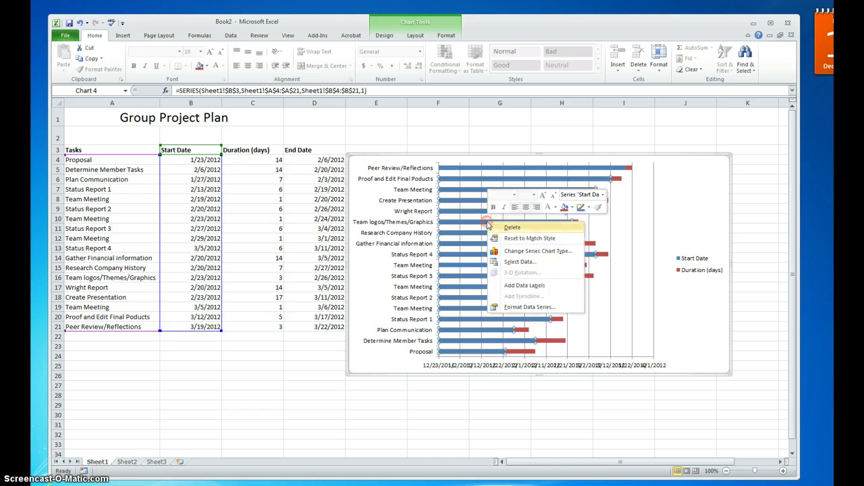
{"action": "left_click", "coordinate": [520, 308]}
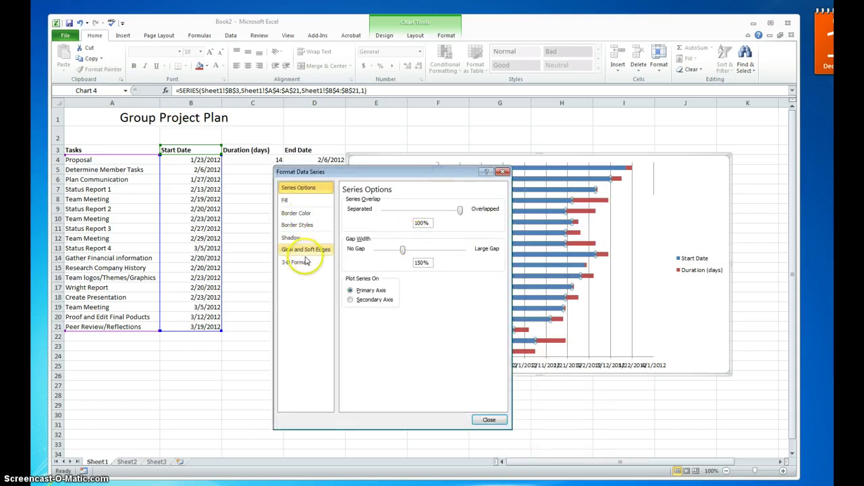
{"action": "left_click", "coordinate": [287, 201]}
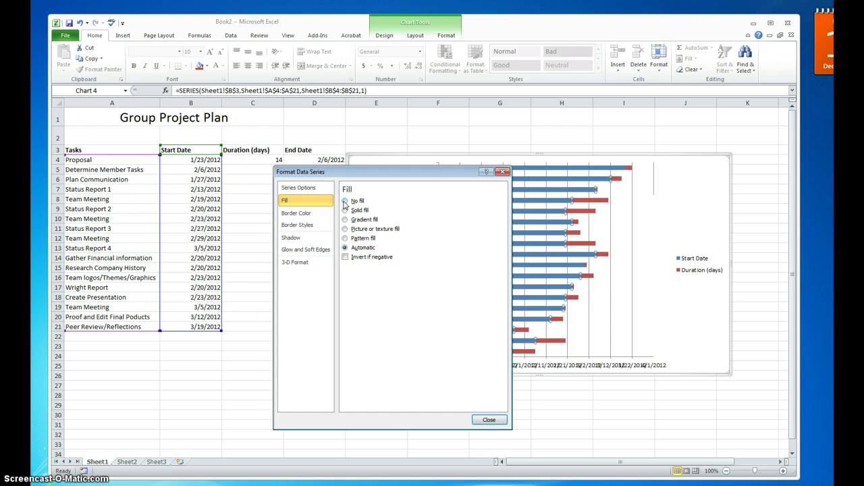
{"action": "left_click", "coordinate": [345, 201]}
{"action": "left_click", "coordinate": [296, 213]}
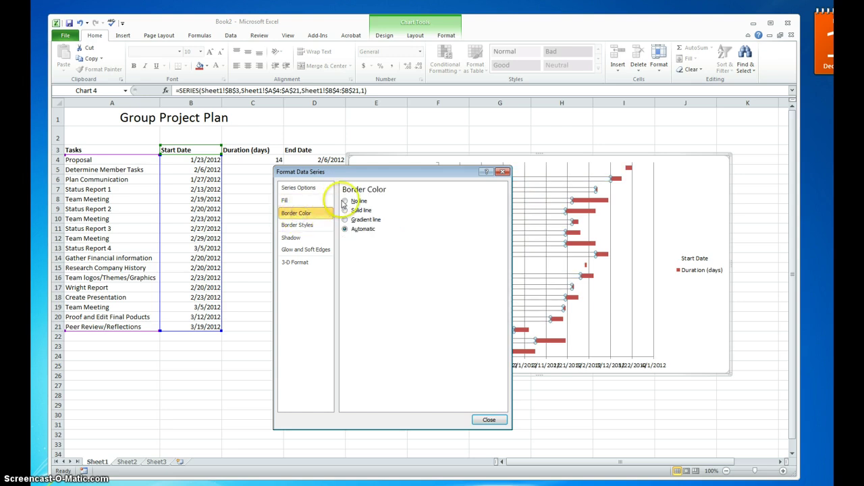
{"action": "left_click", "coordinate": [489, 419]}
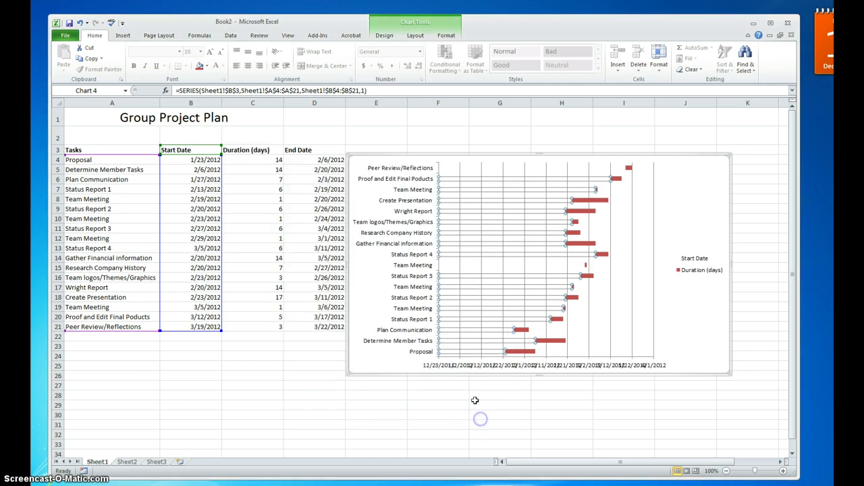
{"action": "left_click", "coordinate": [661, 231]}
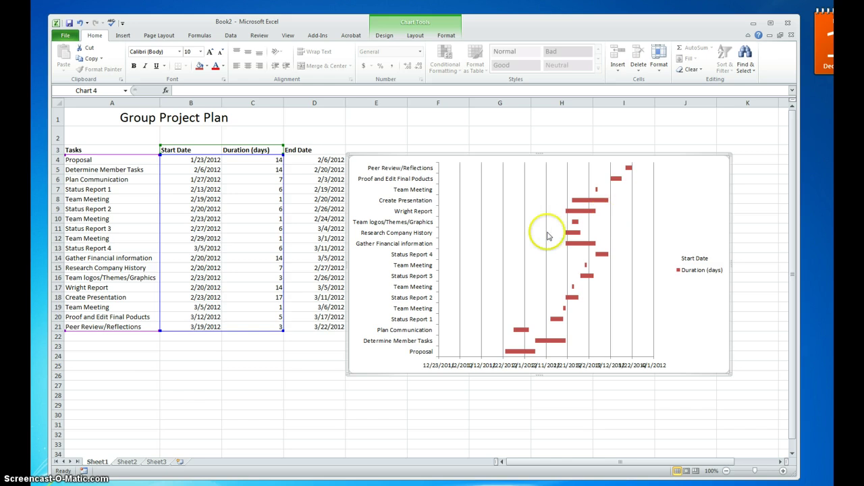
- Put the task categories on the chart's vertical axis in reverse order
{"action": "left_click", "coordinate": [404, 257]}
{"action": "right_click", "coordinate": [404, 256]}
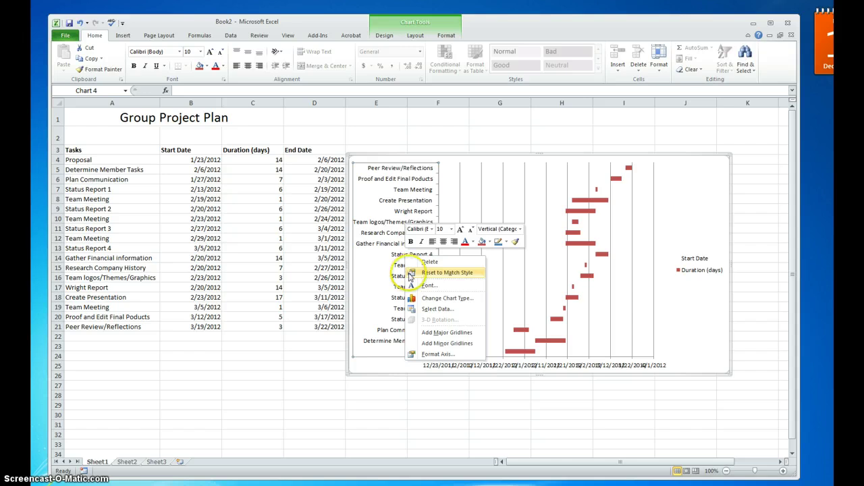
{"action": "left_click", "coordinate": [433, 355]}
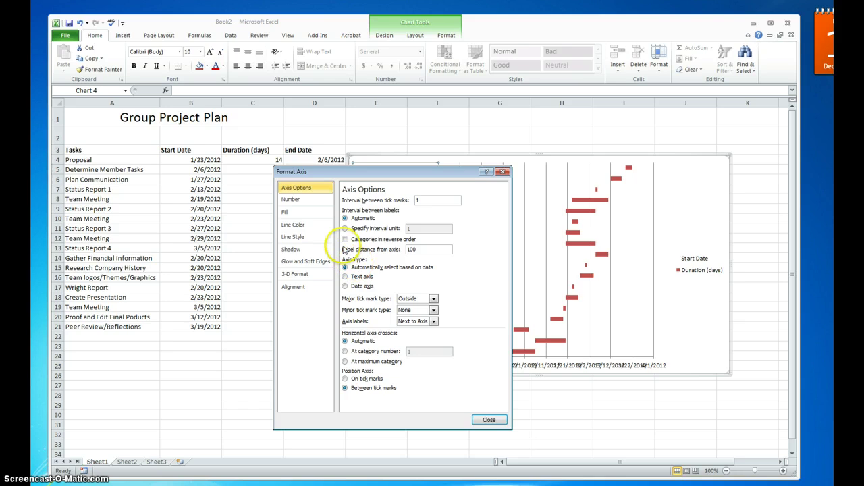
{"action": "left_click_drag", "start_coordinate": [399, 170], "coordinate": [539, 160]}
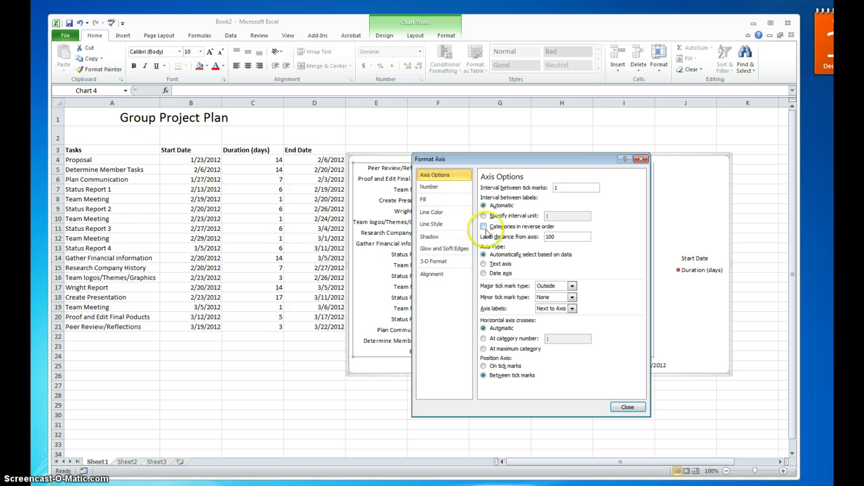
{"action": "left_click", "coordinate": [483, 227]}
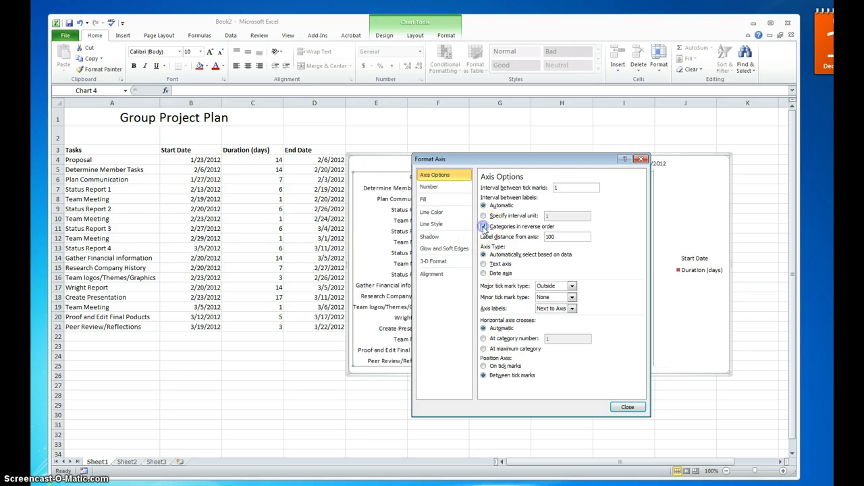
{"action": "left_click", "coordinate": [628, 408]}
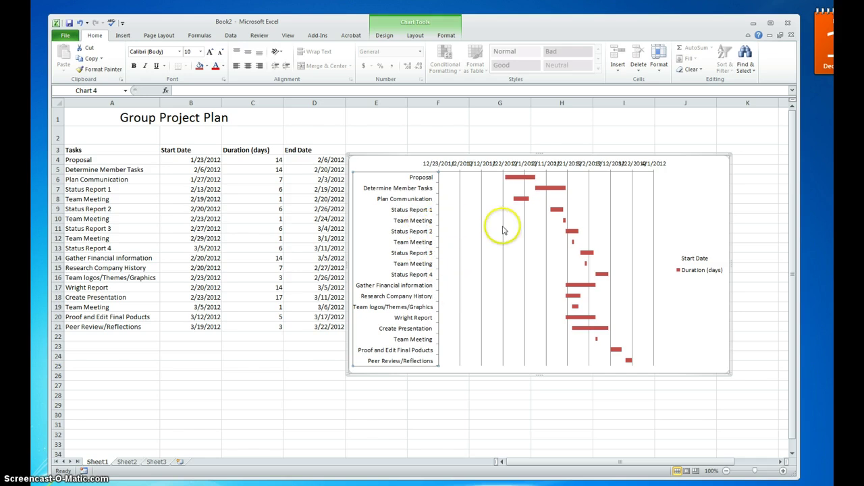
- Delete the chart's legend
{"action": "left_click", "coordinate": [699, 268]}
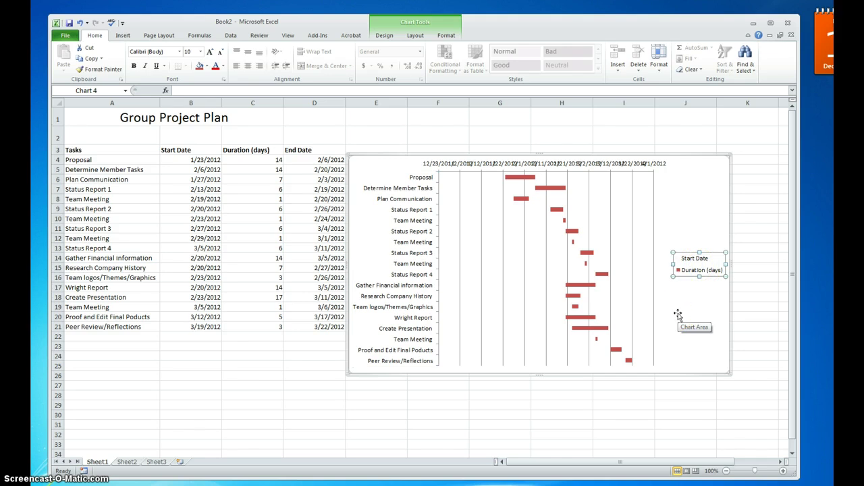
{"action": "key", "text": "Delete"}
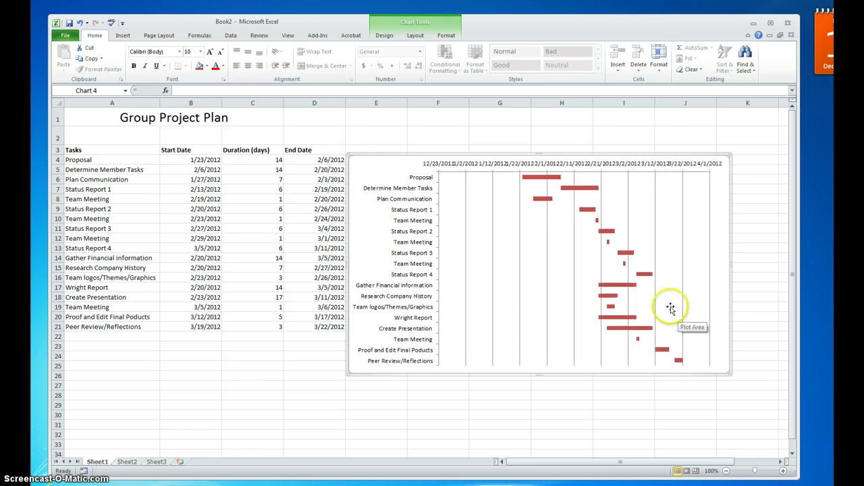
{"action": "mouse_move", "coordinate": [446, 184]}
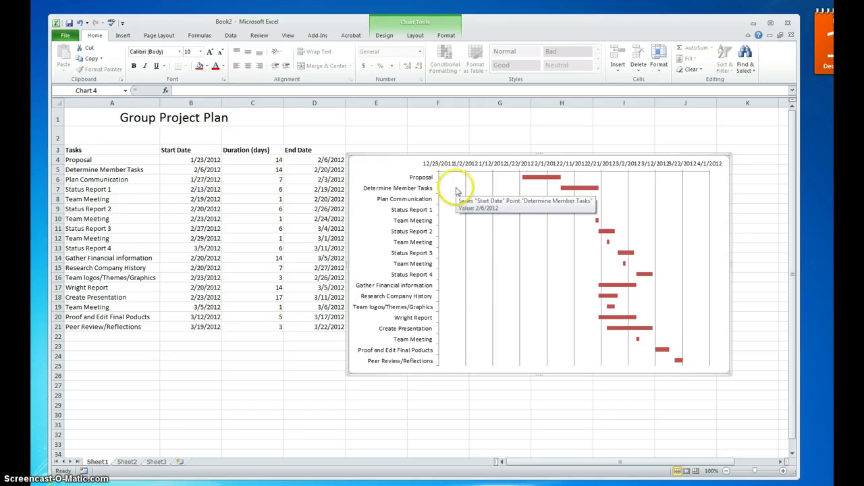
{"action": "left_click", "coordinate": [446, 177]}
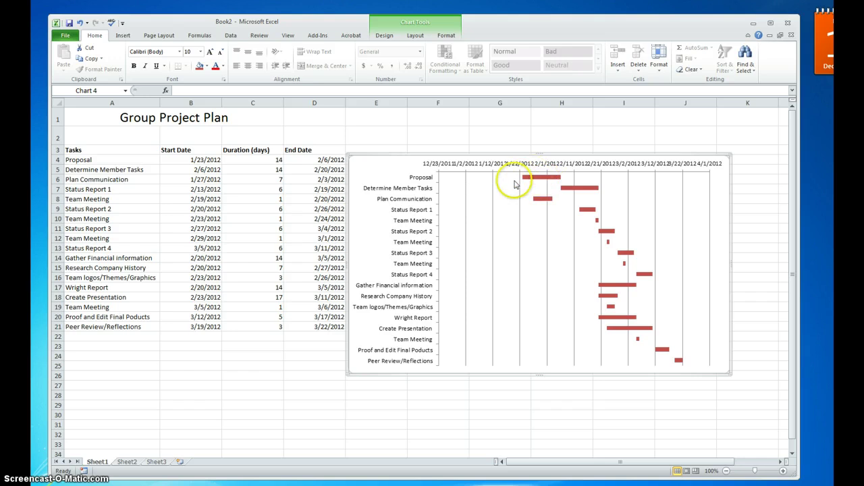
{"action": "mouse_move", "coordinate": [511, 183]}
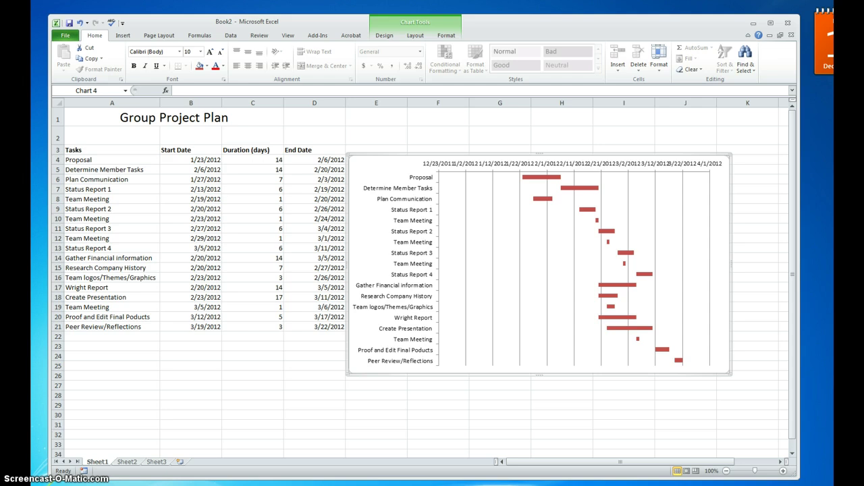
- Rotate the date labels on the chart's horizontal axis to a custom angle of -45°
{"action": "left_click", "coordinate": [434, 171]}
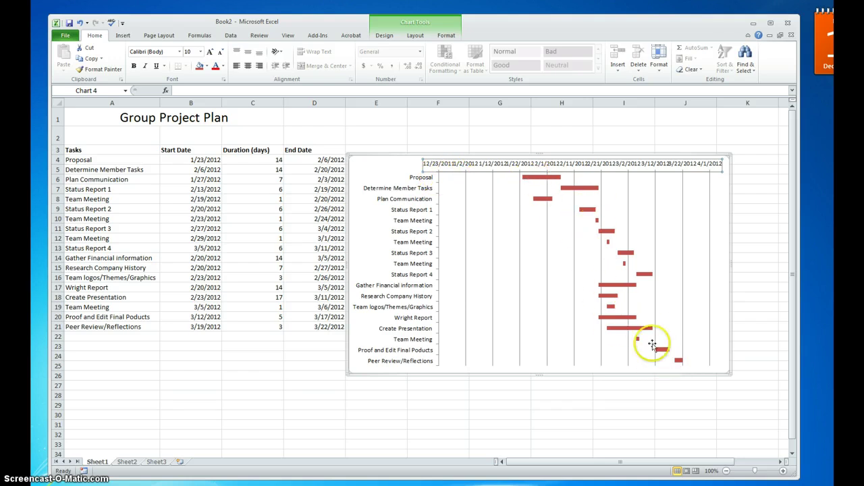
{"action": "right_click", "coordinate": [472, 167]}
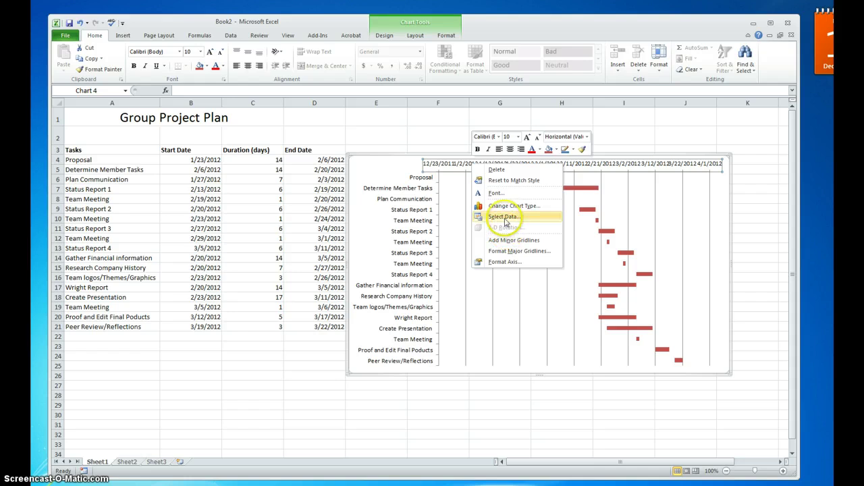
{"action": "left_click", "coordinate": [502, 264]}
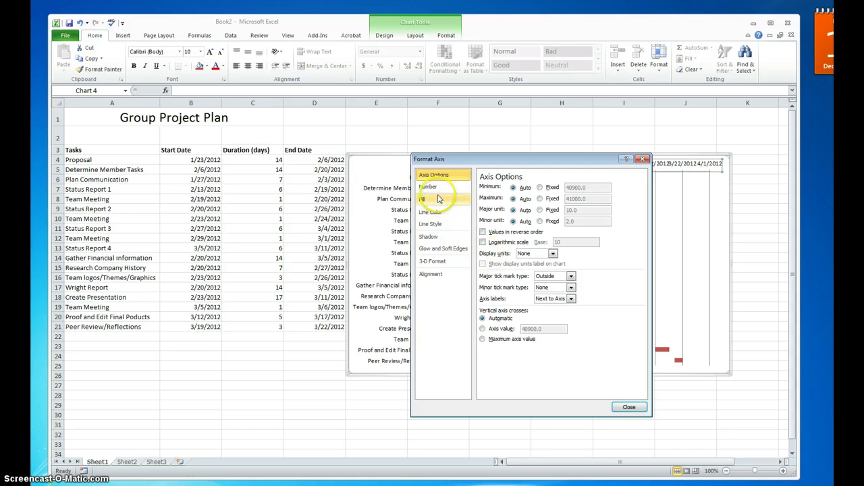
{"action": "left_click", "coordinate": [434, 276]}
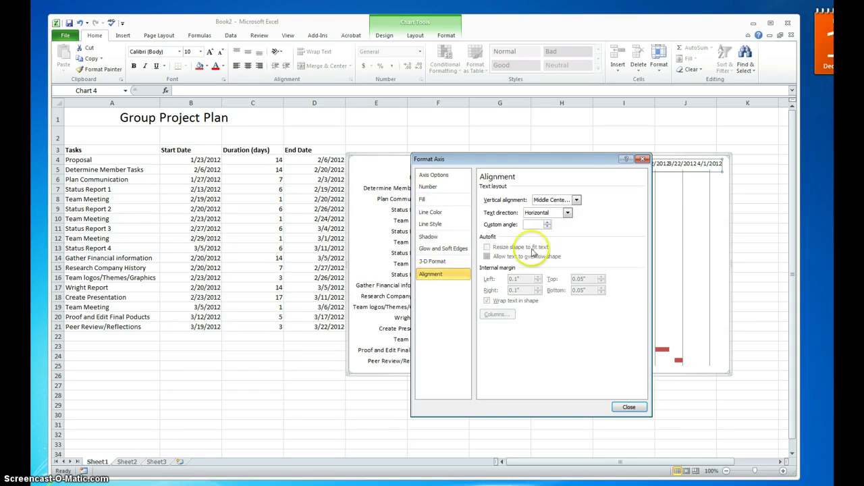
{"action": "left_click", "coordinate": [547, 228]}
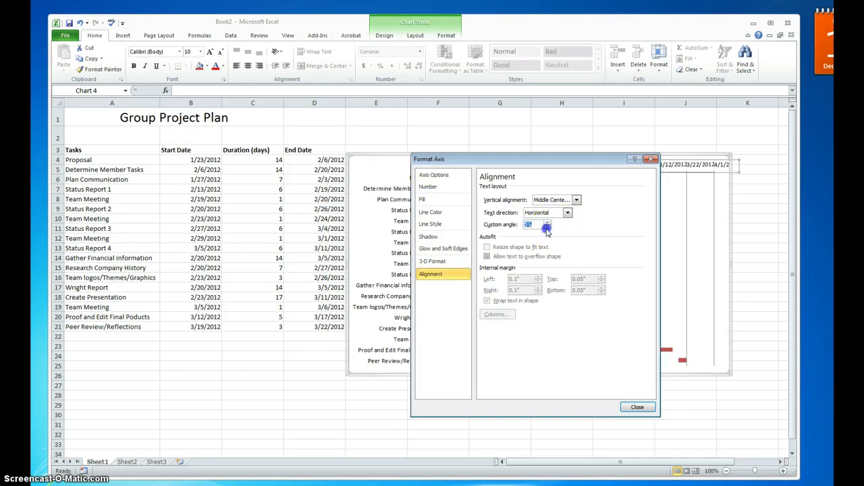
{"action": "left_click", "coordinate": [547, 229]}
{"action": "left_click", "coordinate": [547, 228]}
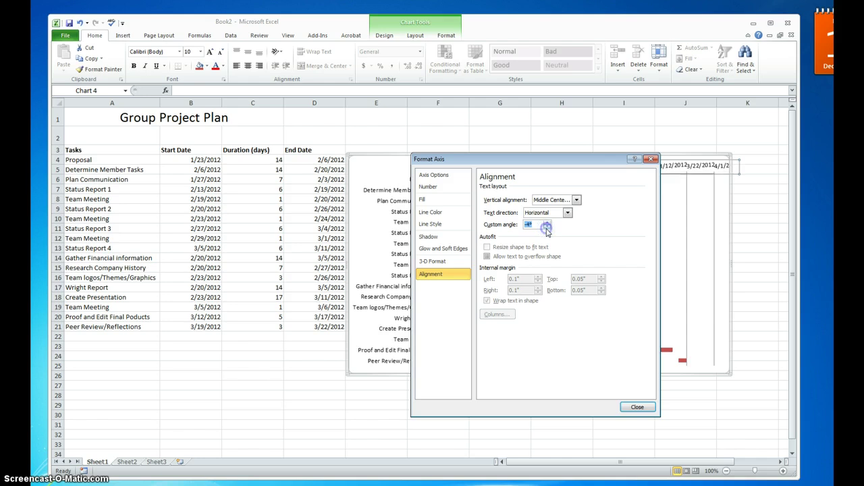
{"action": "left_click", "coordinate": [547, 229]}
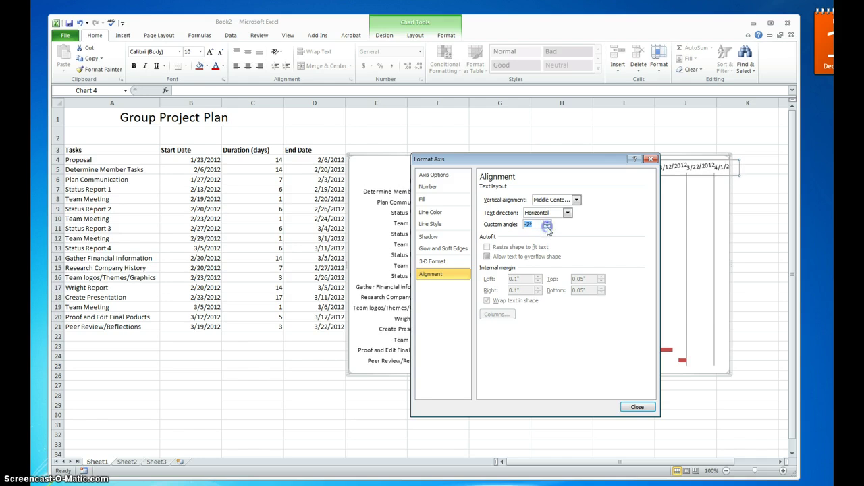
{"action": "left_click", "coordinate": [547, 228]}
{"action": "left_click", "coordinate": [547, 228]}
{"action": "left_click", "coordinate": [547, 228]}
{"action": "left_click", "coordinate": [547, 229]}
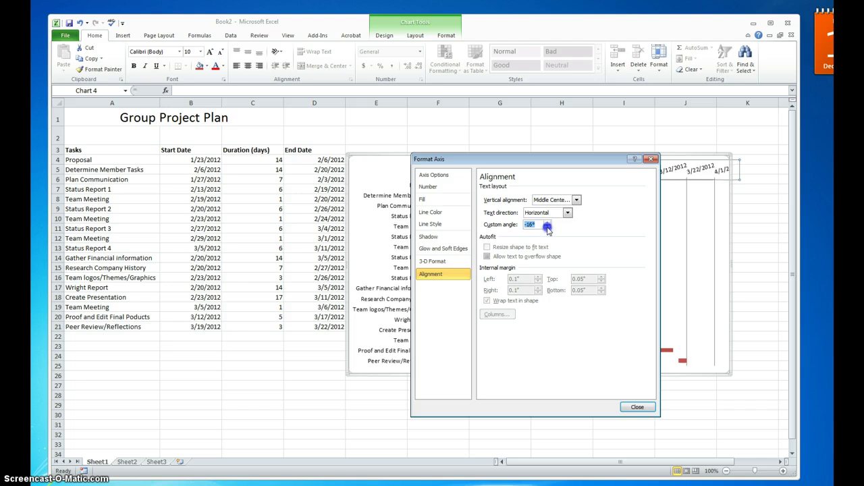
{"action": "left_click", "coordinate": [547, 228]}
{"action": "left_click", "coordinate": [547, 229]}
{"action": "left_click", "coordinate": [547, 228]}
{"action": "left_click", "coordinate": [547, 228]}
{"action": "left_click", "coordinate": [547, 229]}
{"action": "left_click", "coordinate": [547, 228]}
{"action": "left_click", "coordinate": [547, 229]}
{"action": "left_click", "coordinate": [547, 228]}
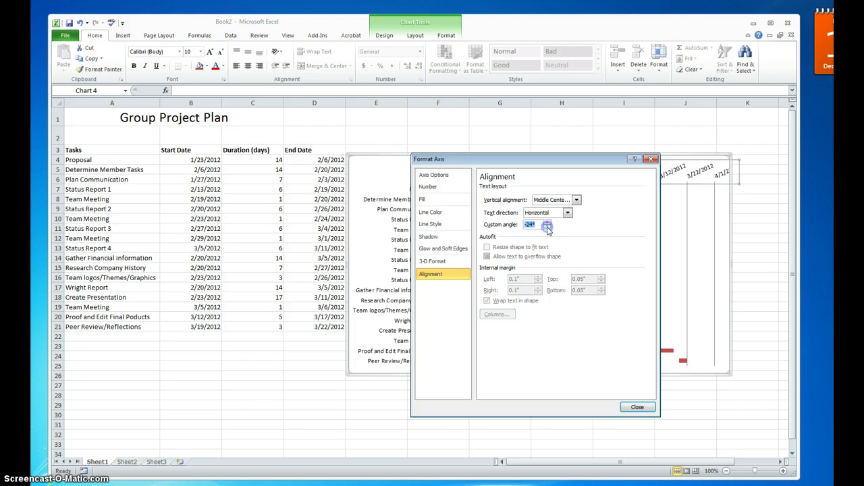
{"action": "left_click", "coordinate": [547, 229]}
{"action": "left_click", "coordinate": [547, 228]}
{"action": "left_click", "coordinate": [547, 228]}
{"action": "left_click", "coordinate": [547, 228]}
{"action": "left_click", "coordinate": [547, 228]}
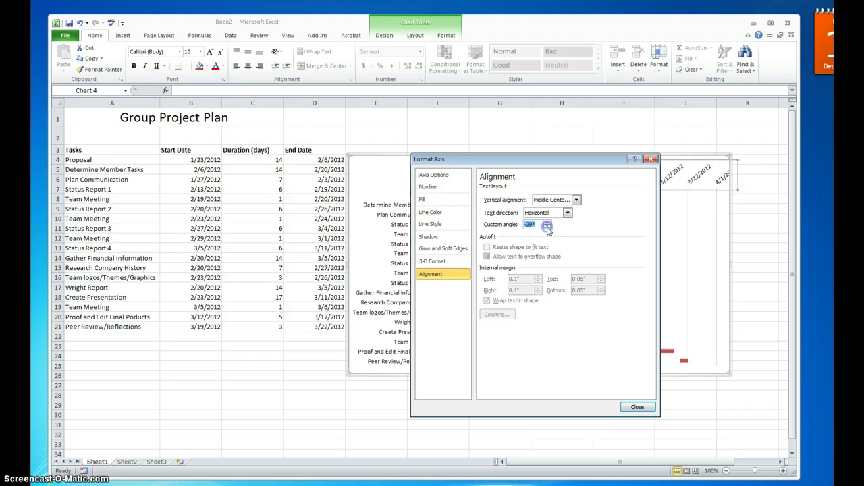
{"action": "left_click", "coordinate": [547, 228]}
{"action": "left_click", "coordinate": [547, 228]}
{"action": "left_click", "coordinate": [547, 228]}
{"action": "left_click", "coordinate": [547, 229]}
{"action": "left_click", "coordinate": [547, 228]}
{"action": "left_click", "coordinate": [547, 229]}
{"action": "left_click", "coordinate": [547, 228]}
{"action": "left_click", "coordinate": [547, 229]}
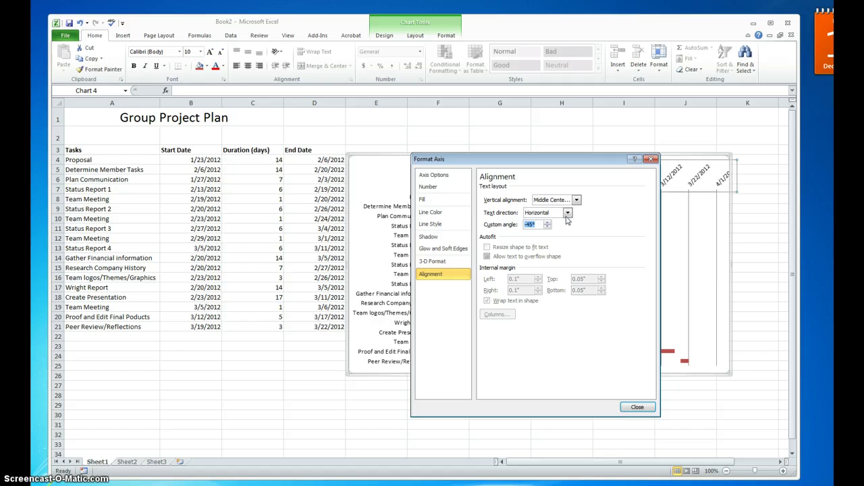
{"action": "left_click", "coordinate": [540, 228]}
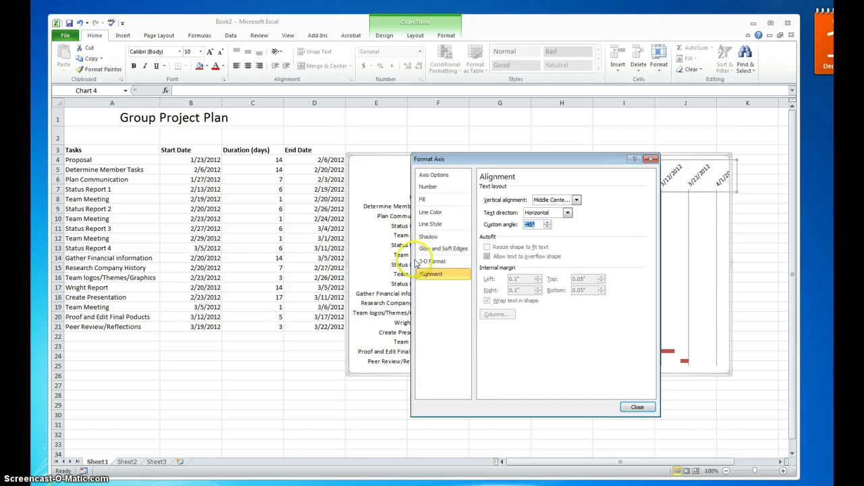
- Fix the date axis bounds at a minimum of 40900.0 and a maximum of 41000.0
{"action": "left_click", "coordinate": [435, 175]}
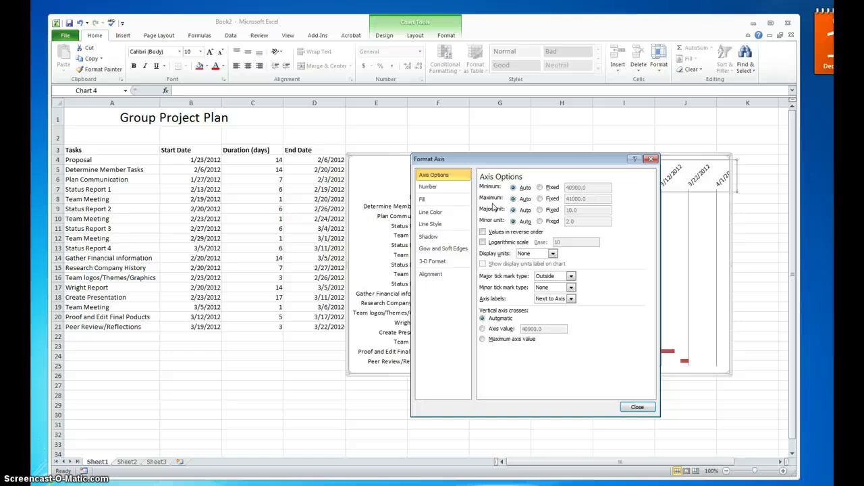
{"action": "left_click", "coordinate": [540, 189]}
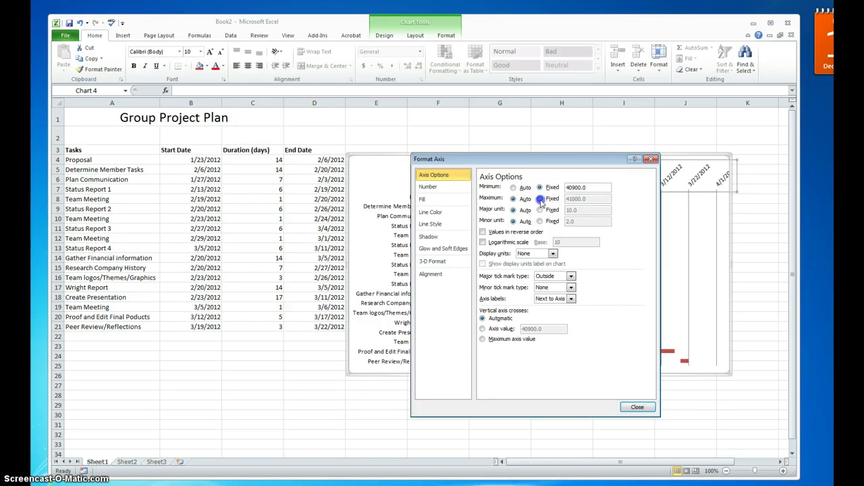
{"action": "left_click", "coordinate": [541, 199]}
{"action": "left_click", "coordinate": [625, 409]}
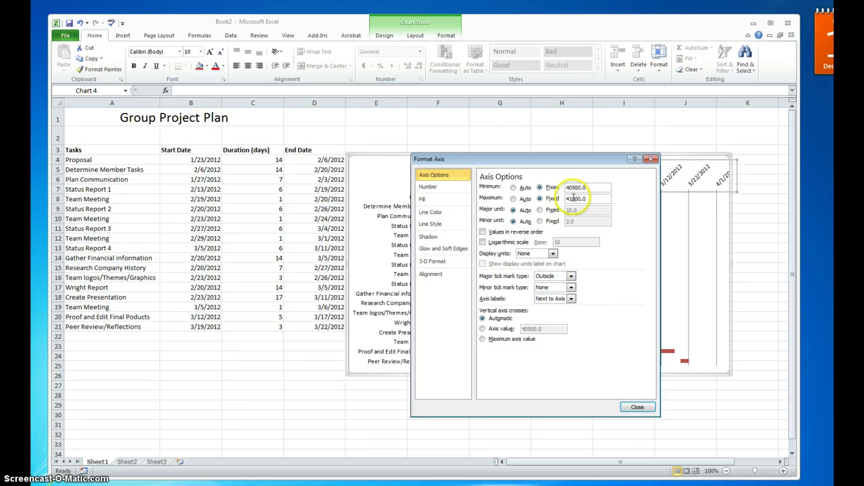
{"action": "left_click", "coordinate": [636, 407]}
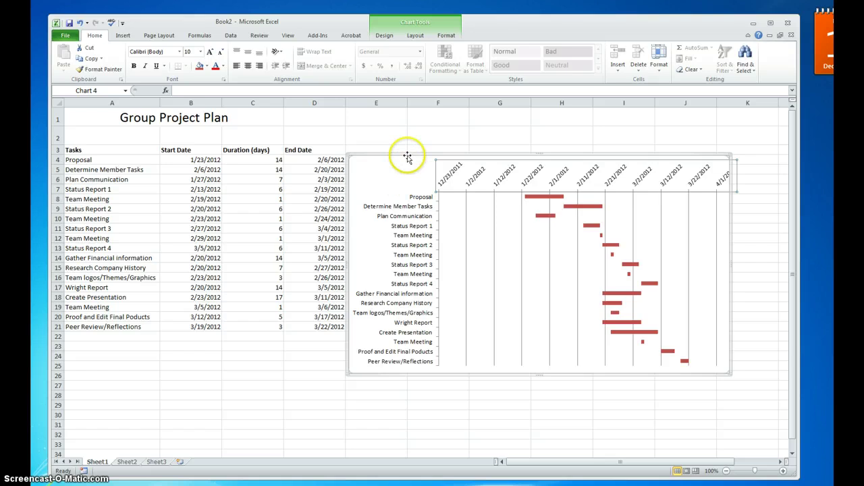
- Move the chart down to free the rows above it and copy the Proposal start date from B4 into F3
{"action": "left_click_drag", "start_coordinate": [408, 156], "coordinate": [408, 213]}
{"action": "left_click", "coordinate": [436, 149]}
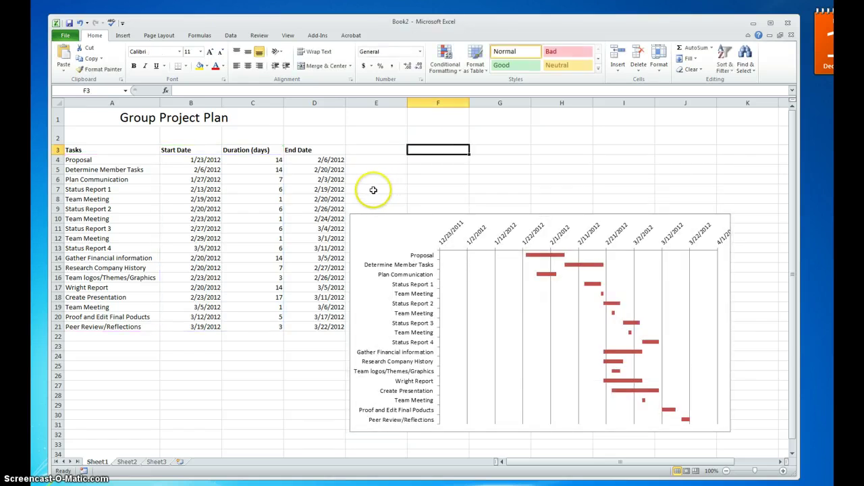
{"action": "left_click", "coordinate": [204, 160]}
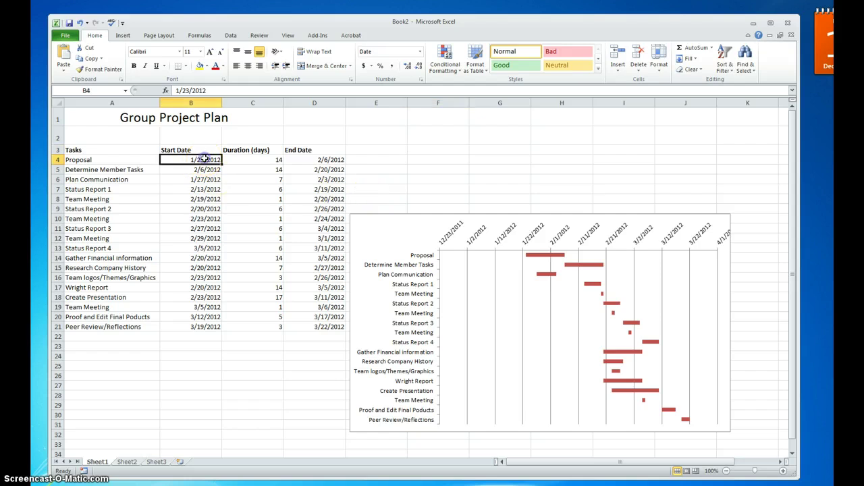
{"action": "right_click", "coordinate": [204, 161]}
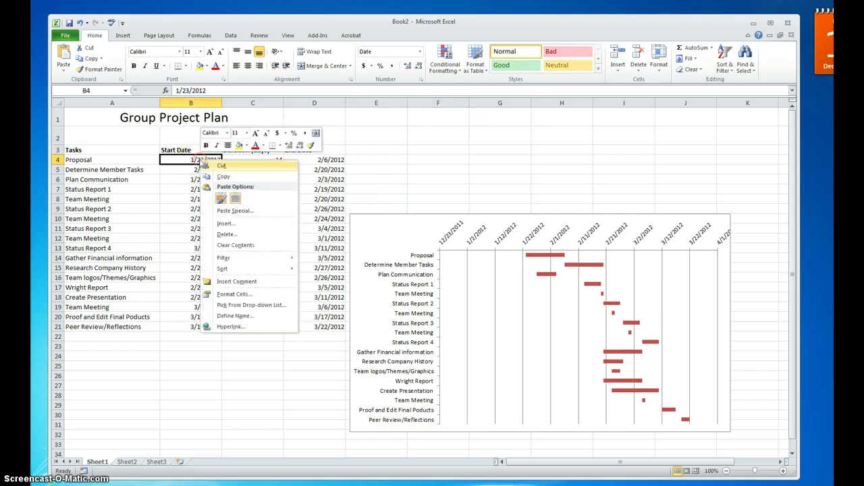
{"action": "left_click", "coordinate": [224, 176]}
{"action": "left_click", "coordinate": [449, 149]}
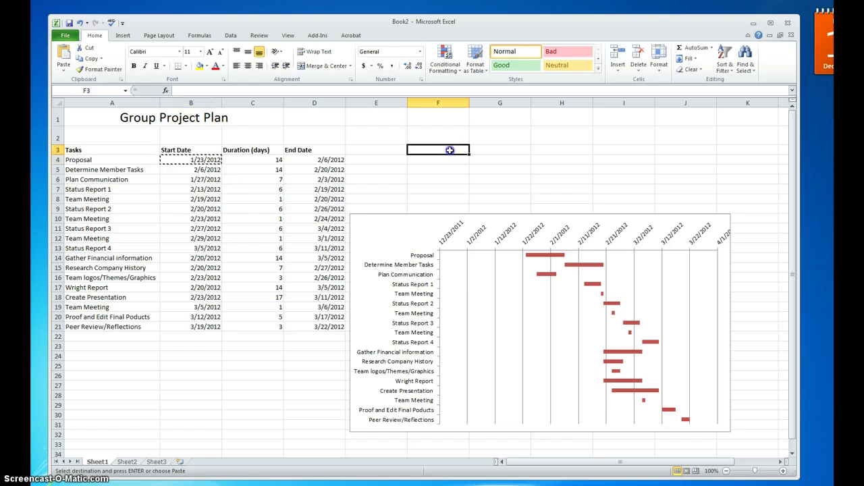
{"action": "key", "text": "ctrl+v"}
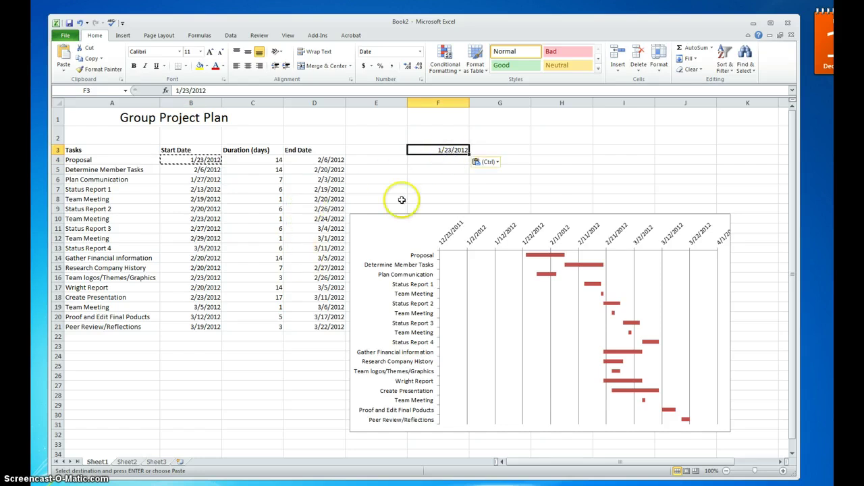
- Enter the project's last end date, 3/22/2012, in cell F4
{"action": "left_click", "coordinate": [434, 163]}
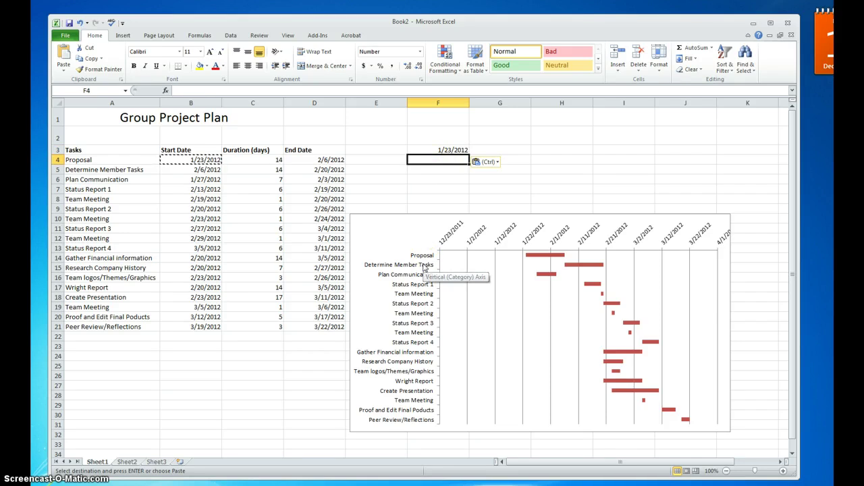
{"action": "type", "text": "3/22/201"}
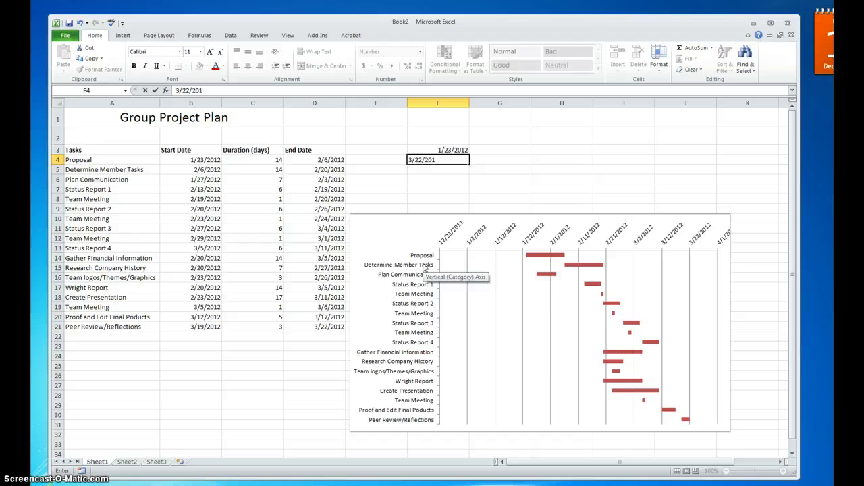
{"action": "left_click", "coordinate": [424, 270]}
{"action": "type", "text": "/22/201"}
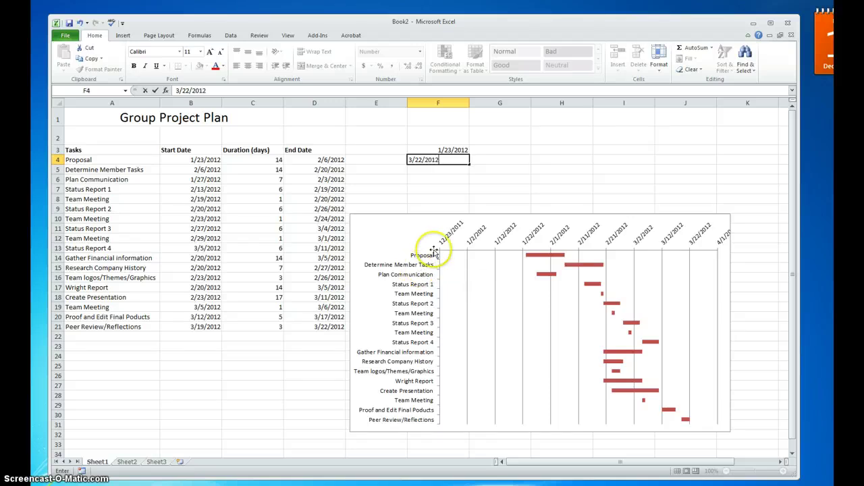
{"action": "type", "text": "2"}
{"action": "left_click", "coordinate": [471, 185]}
- Format cell F4 as Short Date
{"action": "left_click", "coordinate": [454, 160]}
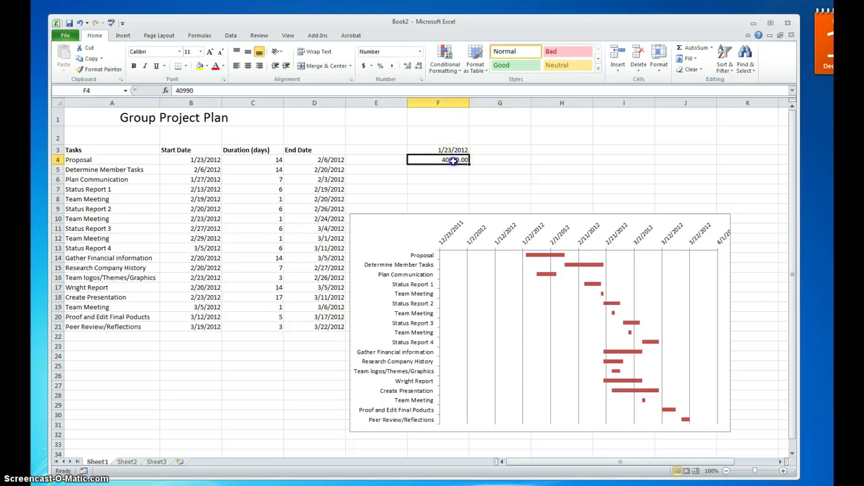
{"action": "left_click", "coordinate": [420, 52]}
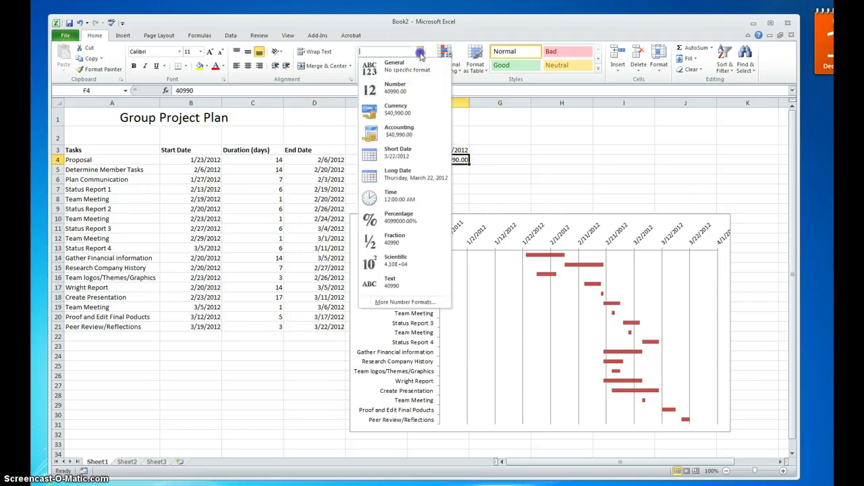
{"action": "left_click", "coordinate": [397, 156]}
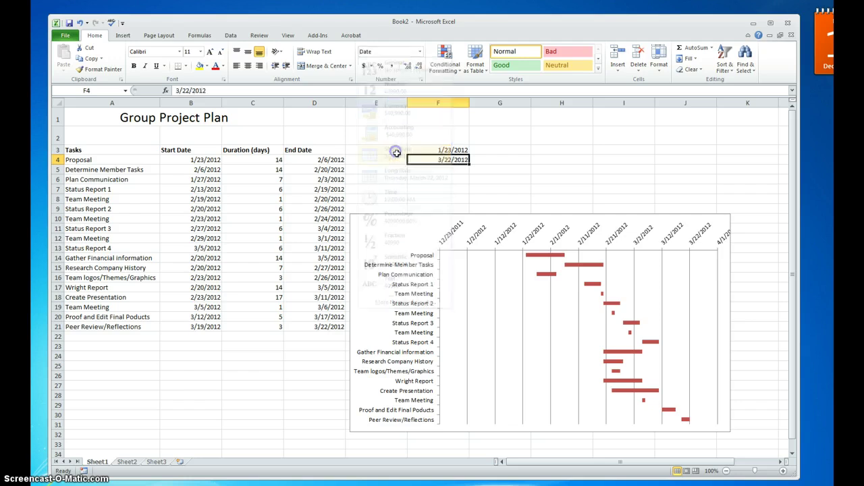
{"action": "left_click", "coordinate": [481, 179]}
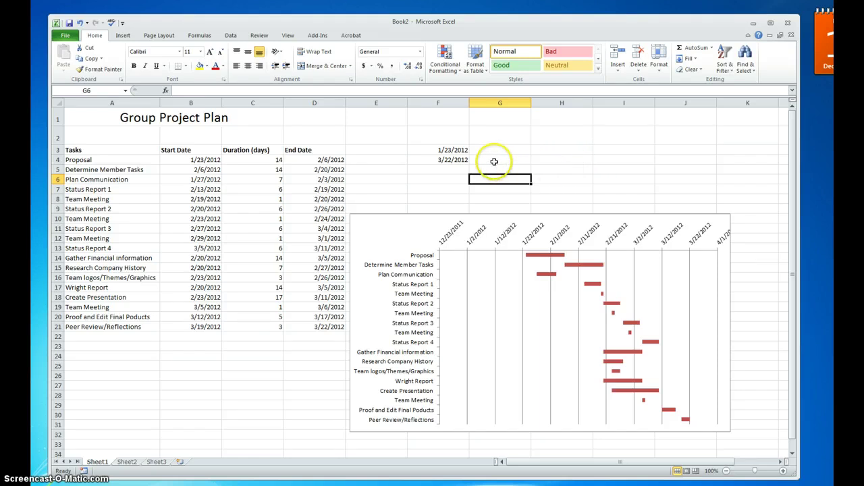
- Apply the Number format to the two dates in F3:F4 to show their serial values
{"action": "left_click", "coordinate": [456, 150]}
{"action": "left_click_drag", "start_coordinate": [458, 160], "coordinate": [463, 159]}
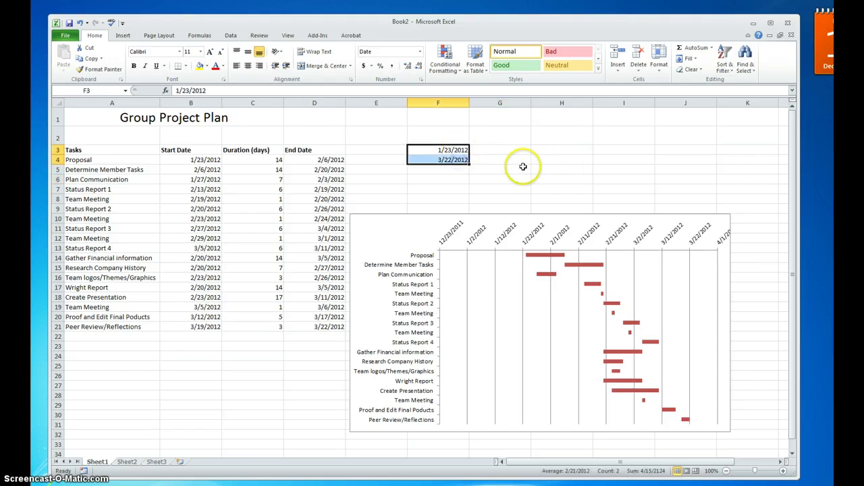
{"action": "left_click", "coordinate": [420, 52]}
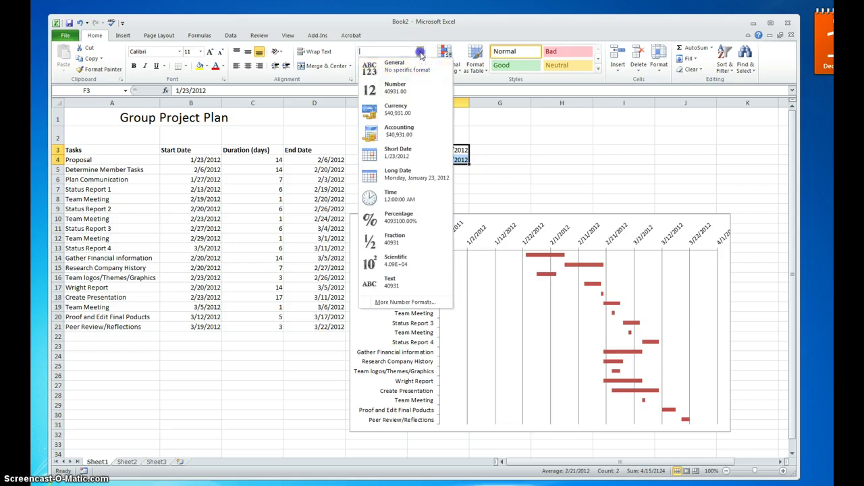
{"action": "left_click", "coordinate": [392, 89]}
{"action": "left_click", "coordinate": [518, 169]}
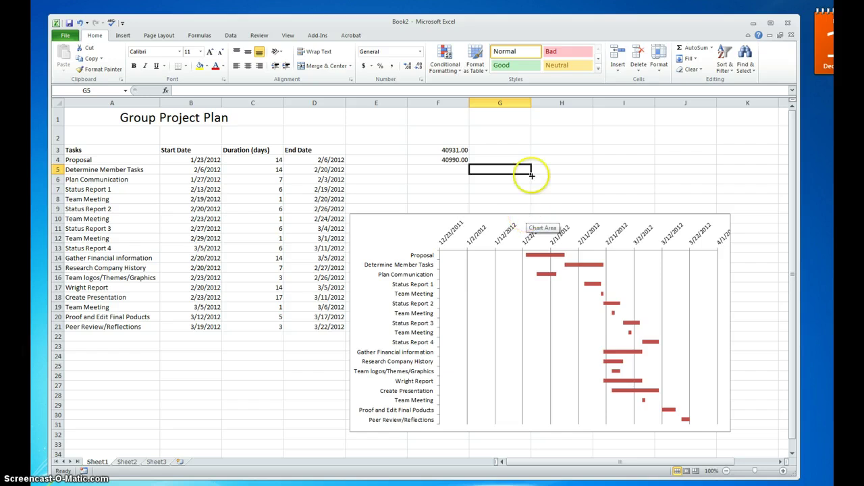
- Open the axis formatting for the chart's date axis and set its fixed minimum to 40931
{"action": "left_click", "coordinate": [532, 240]}
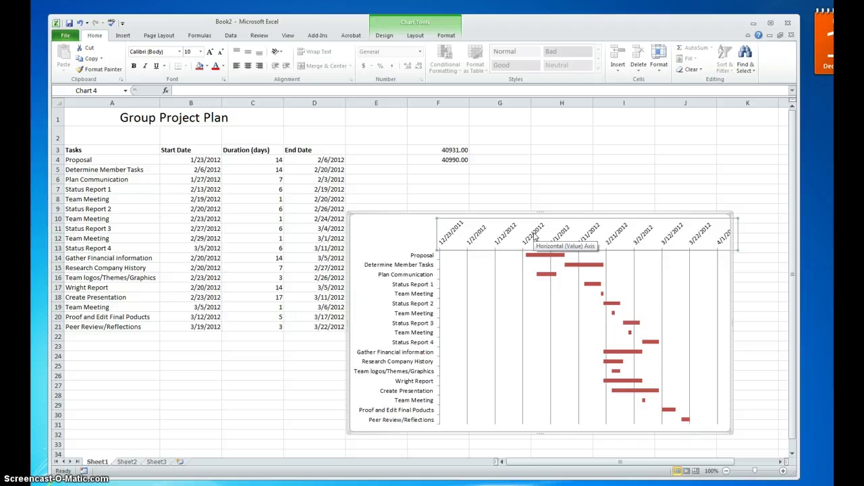
{"action": "right_click", "coordinate": [533, 237]}
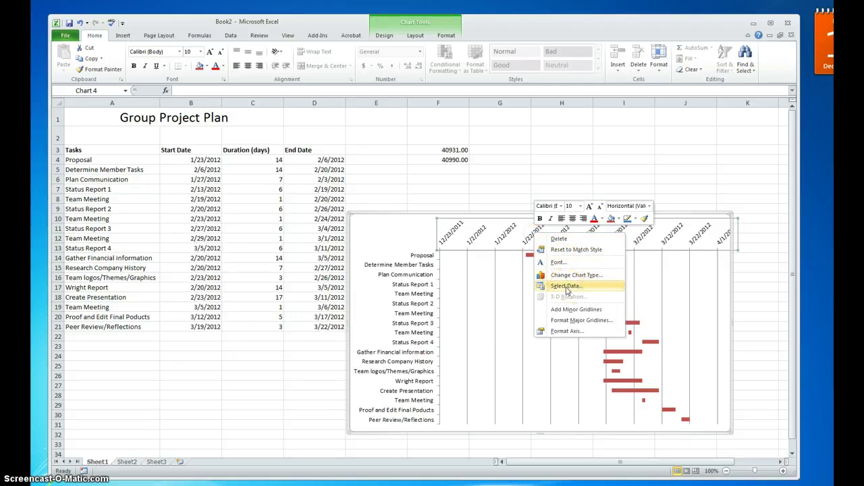
{"action": "left_click", "coordinate": [570, 332]}
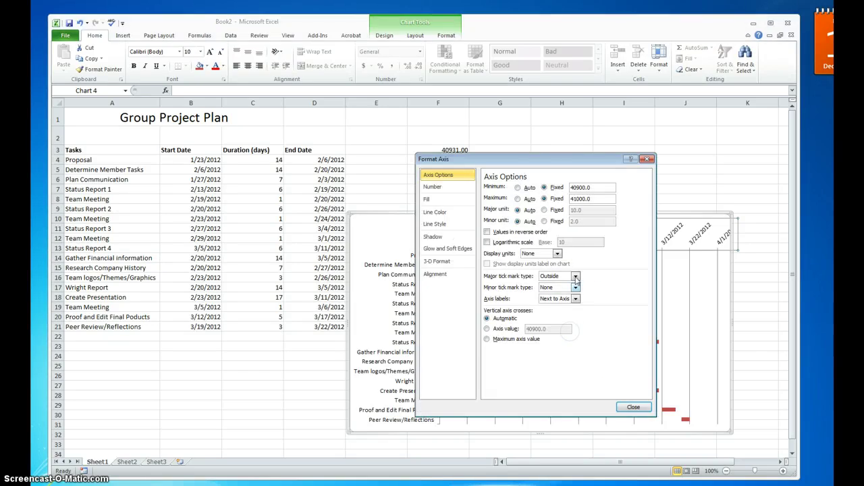
{"action": "left_click_drag", "start_coordinate": [544, 164], "coordinate": [541, 187]}
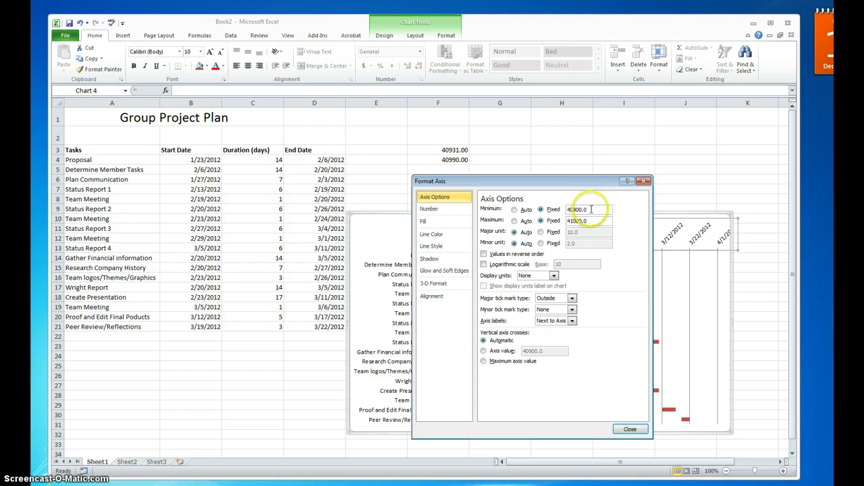
{"action": "left_click_drag", "start_coordinate": [592, 209], "coordinate": [566, 210]}
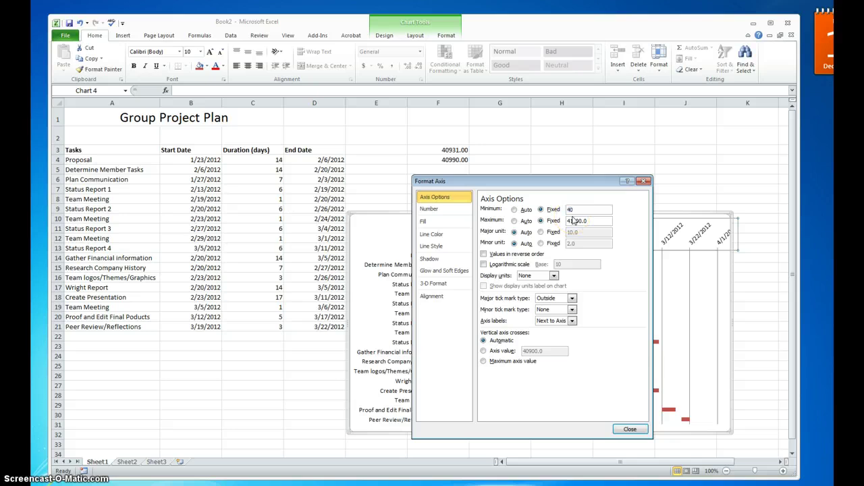
{"action": "type", "text": "40931"}
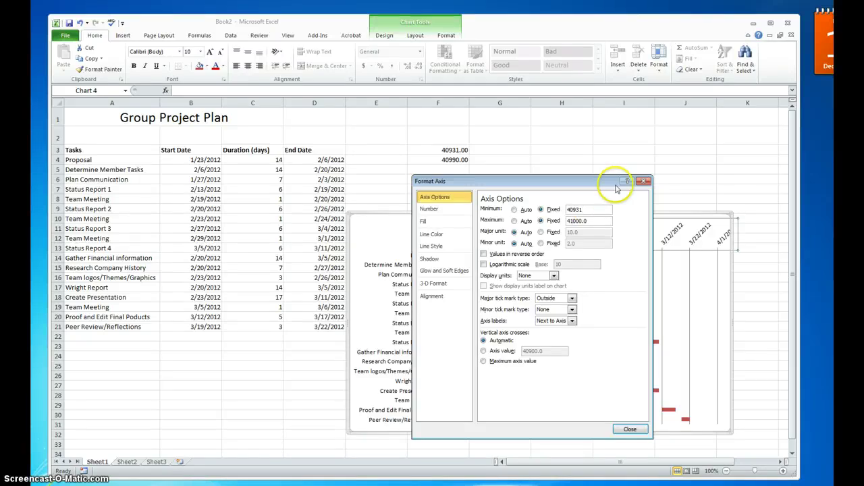
{"action": "left_click", "coordinate": [593, 221]}
- Set the date axis bounds to a minimum of 40930 and a maximum of 40990, with the major unit fixed at 10.0
{"action": "left_click_drag", "start_coordinate": [603, 187], "coordinate": [328, 185]}
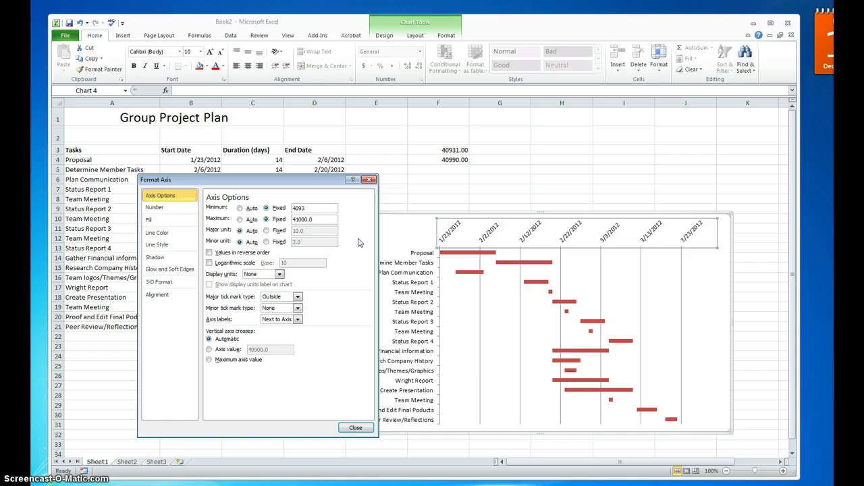
{"action": "left_click", "coordinate": [321, 220]}
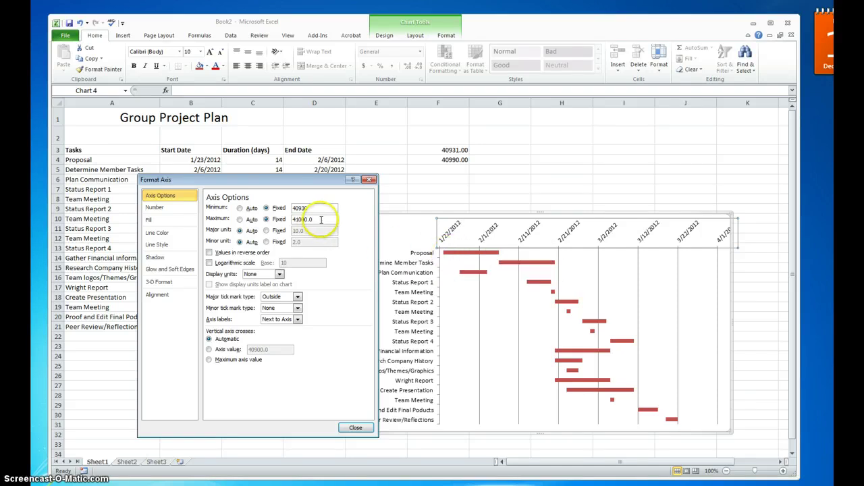
{"action": "left_click_drag", "start_coordinate": [315, 220], "coordinate": [303, 220]}
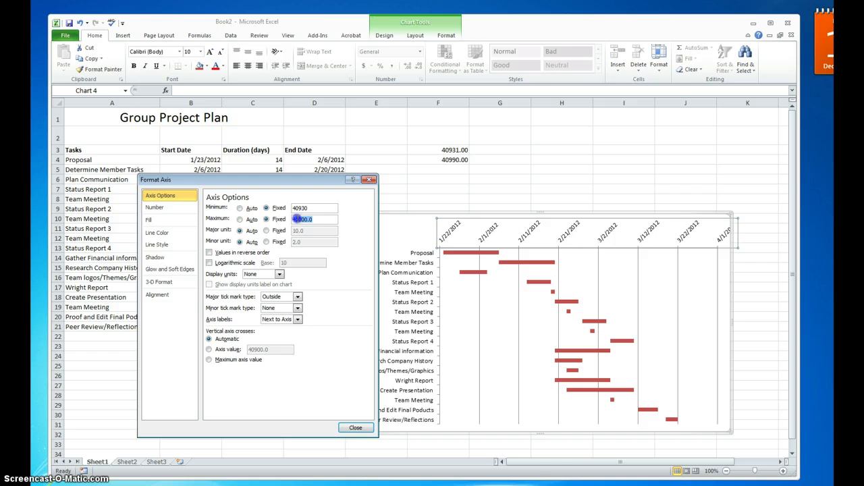
{"action": "left_click_drag", "start_coordinate": [295, 218], "coordinate": [296, 220]}
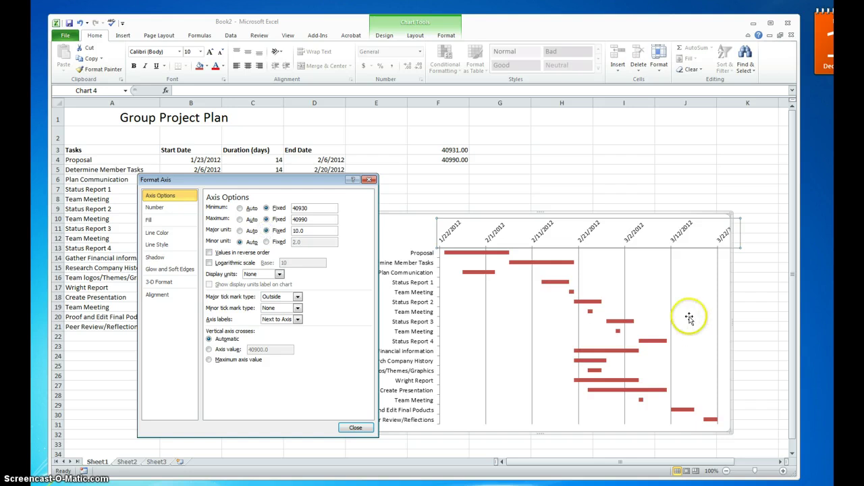
- Widen the chart slightly and set the date axis's fixed maximum to 40995
{"action": "left_click", "coordinate": [734, 262]}
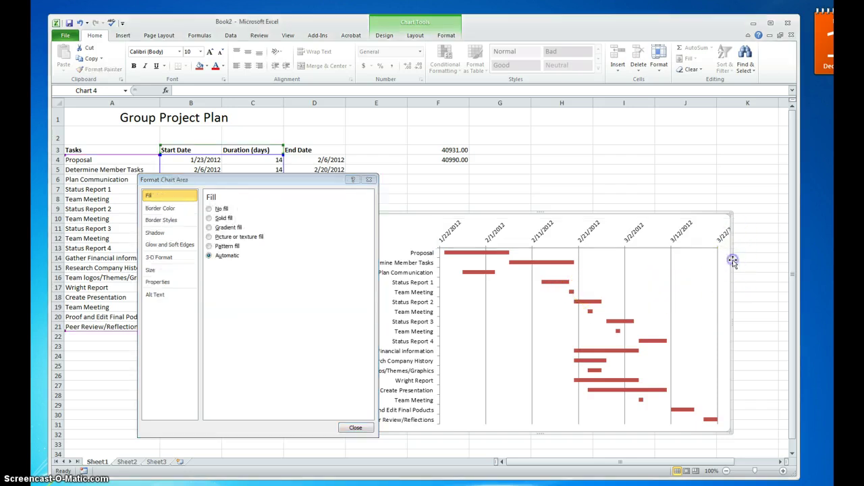
{"action": "left_click_drag", "start_coordinate": [732, 215], "coordinate": [755, 212]}
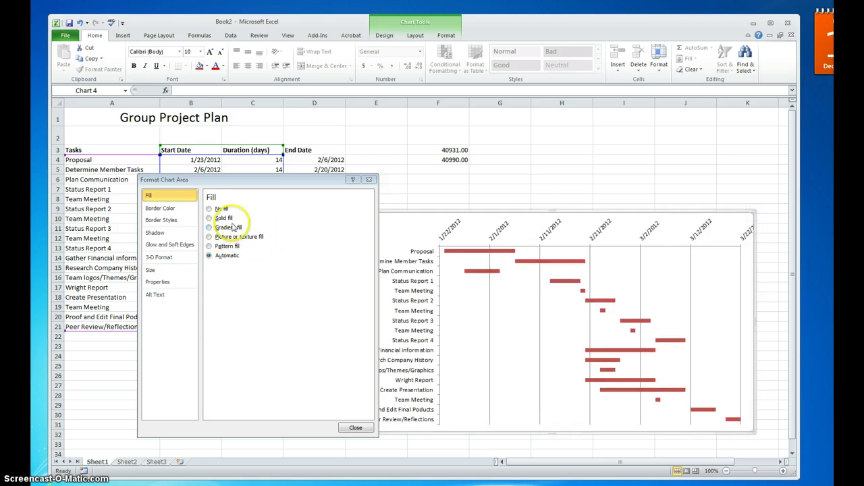
{"action": "left_click", "coordinate": [610, 236]}
{"action": "left_click", "coordinate": [309, 220]}
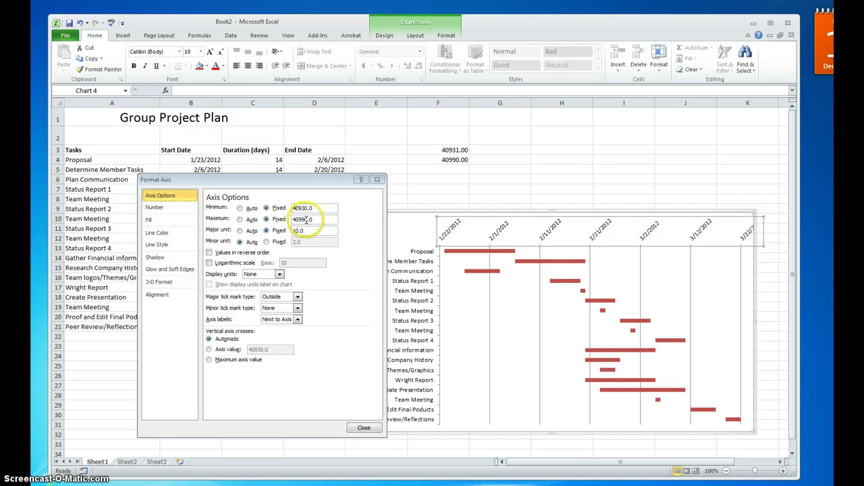
{"action": "double_click", "coordinate": [307, 219]}
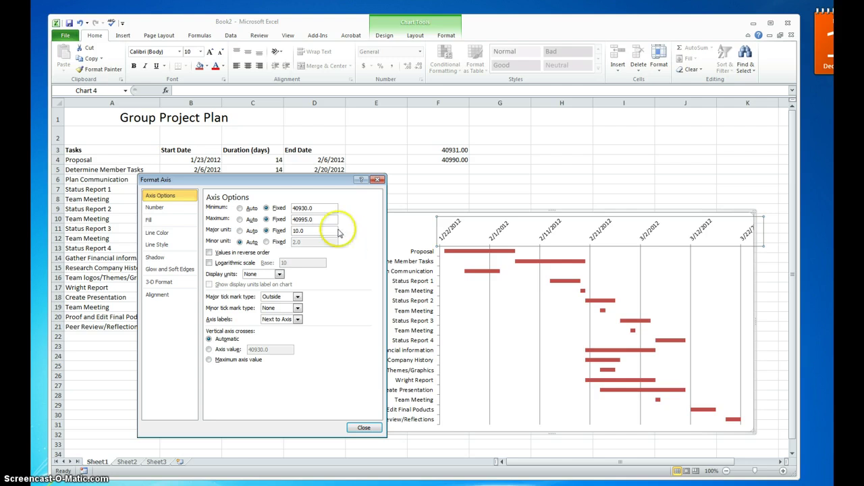
{"action": "left_click", "coordinate": [315, 230]}
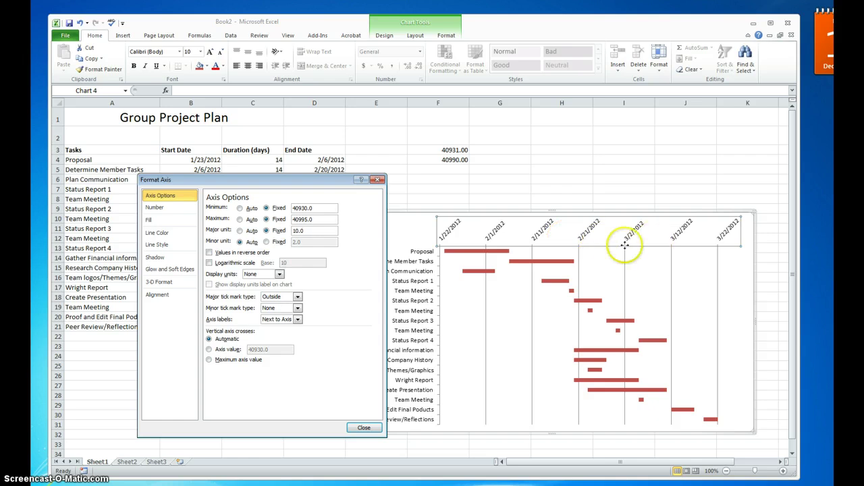
- Set the date axis's major unit to 5, fix its minor unit at 2.0, and finish the axis formatting
{"action": "double_click", "coordinate": [297, 231]}
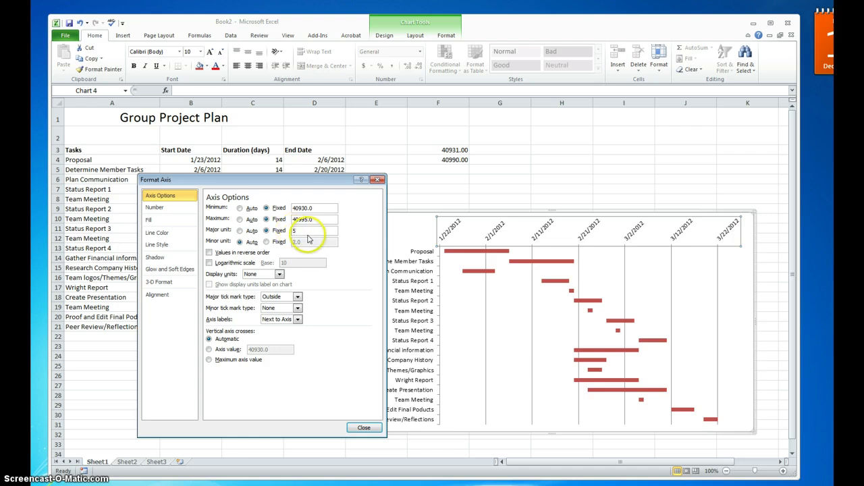
{"action": "left_click", "coordinate": [267, 242]}
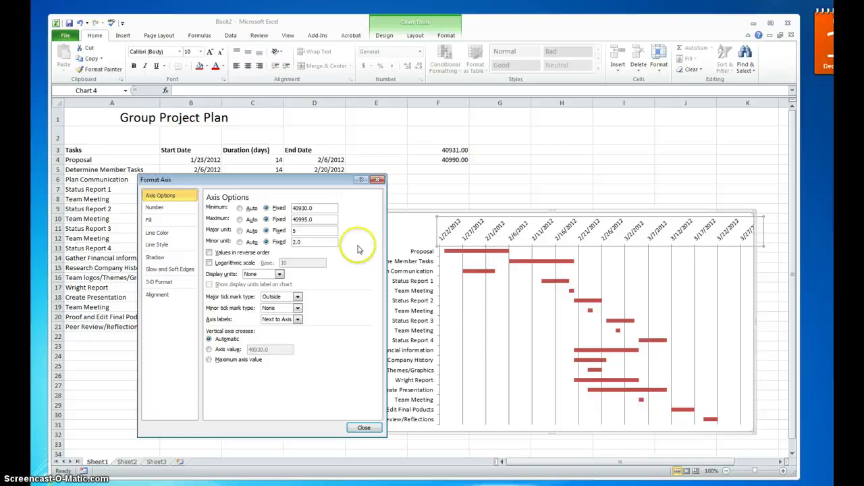
{"action": "left_click", "coordinate": [555, 322]}
{"action": "left_click", "coordinate": [365, 428]}
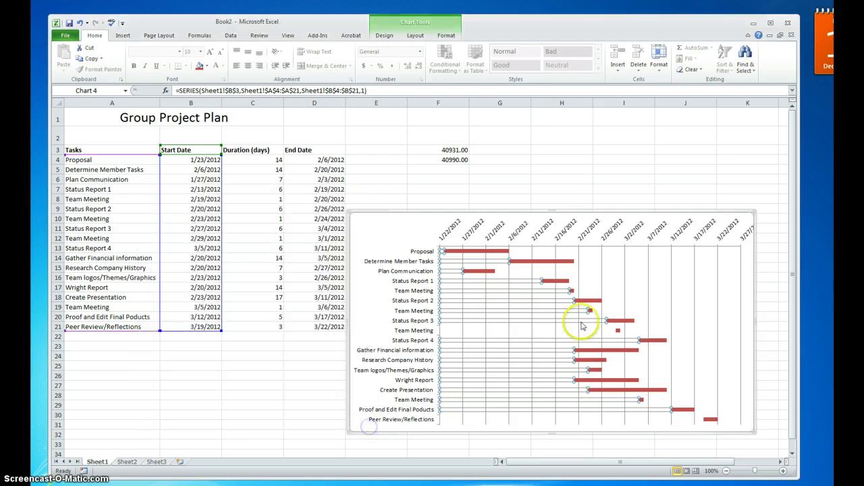
{"action": "left_click", "coordinate": [673, 245]}
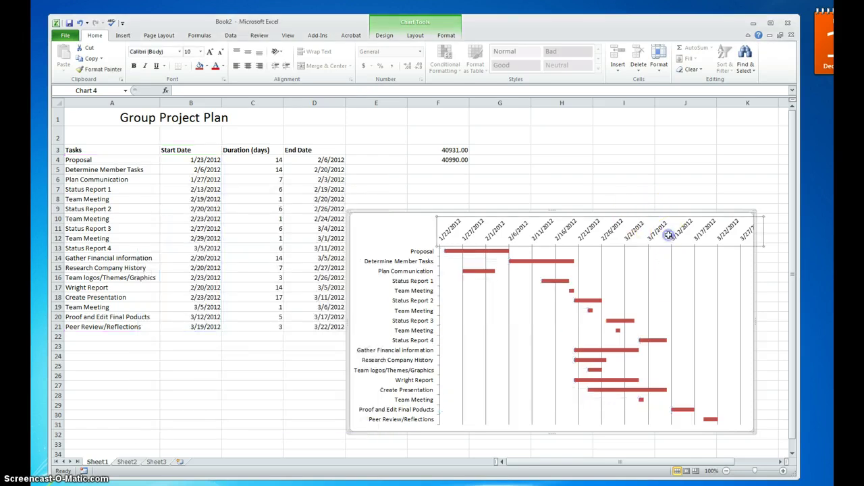
{"action": "left_click", "coordinate": [649, 164]}
{"action": "left_click", "coordinate": [625, 196]}
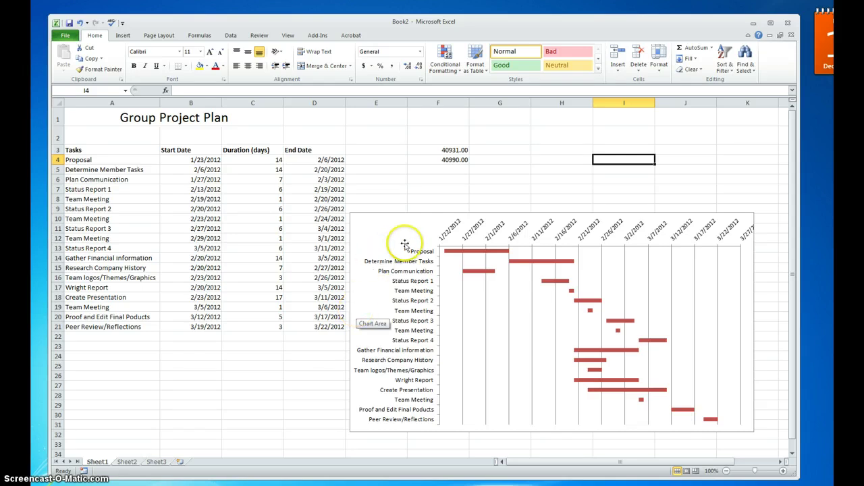
{"action": "left_click", "coordinate": [563, 238]}
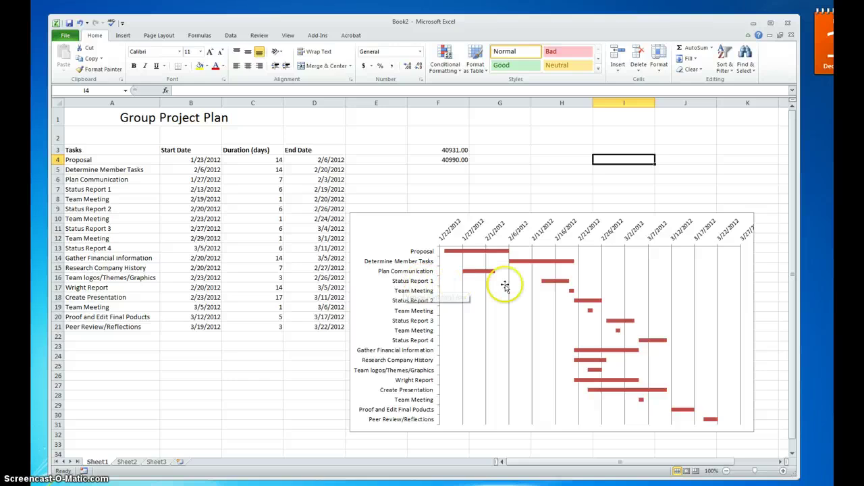
{"action": "left_click", "coordinate": [560, 282]}
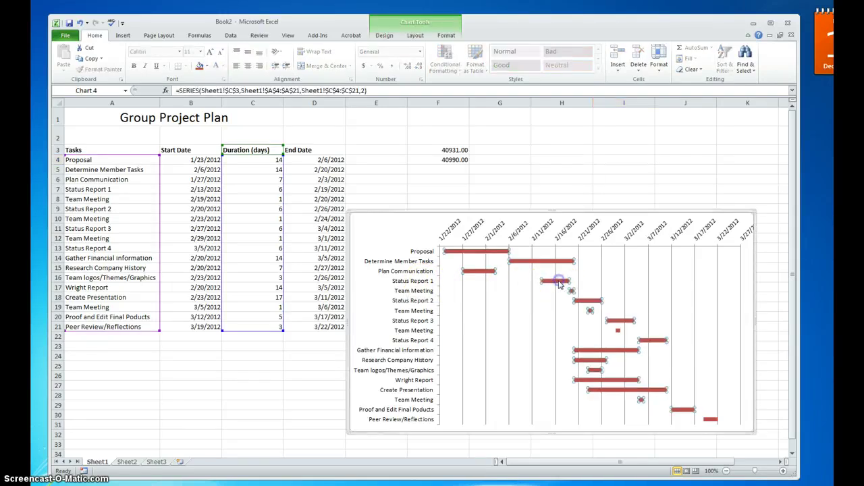
{"action": "left_click", "coordinate": [560, 283]}
{"action": "right_click", "coordinate": [560, 284]}
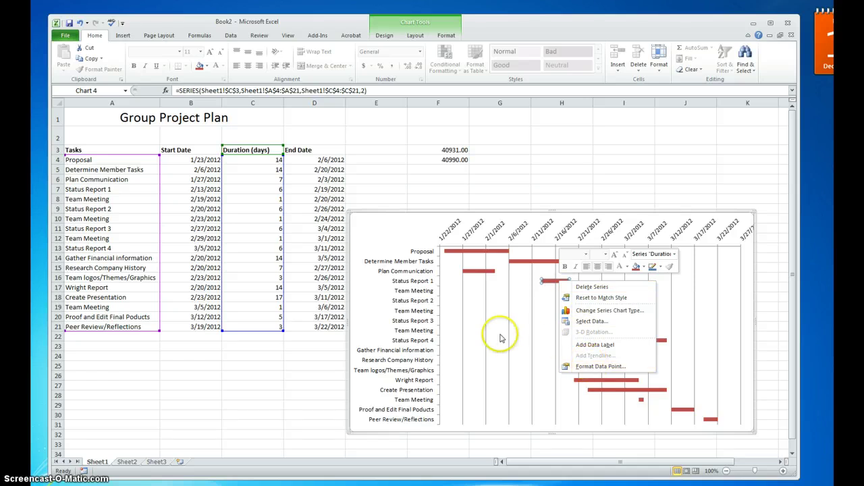
{"action": "key", "text": "Escape"}
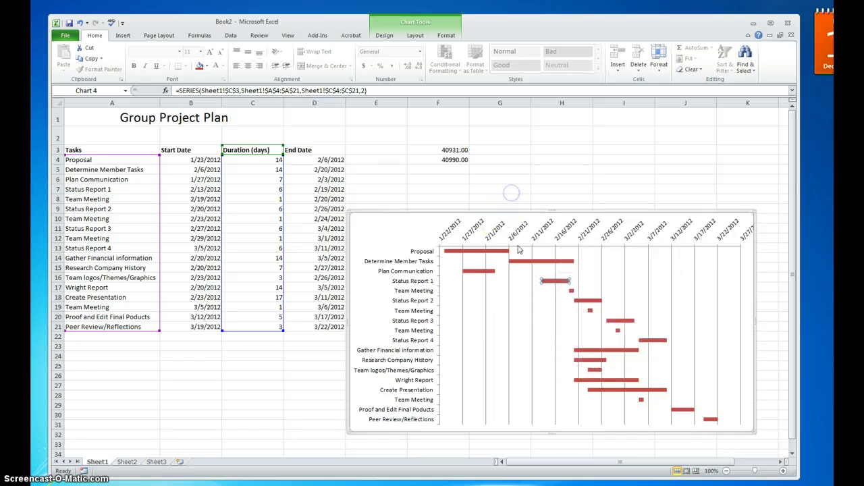
{"action": "left_click", "coordinate": [505, 327]}
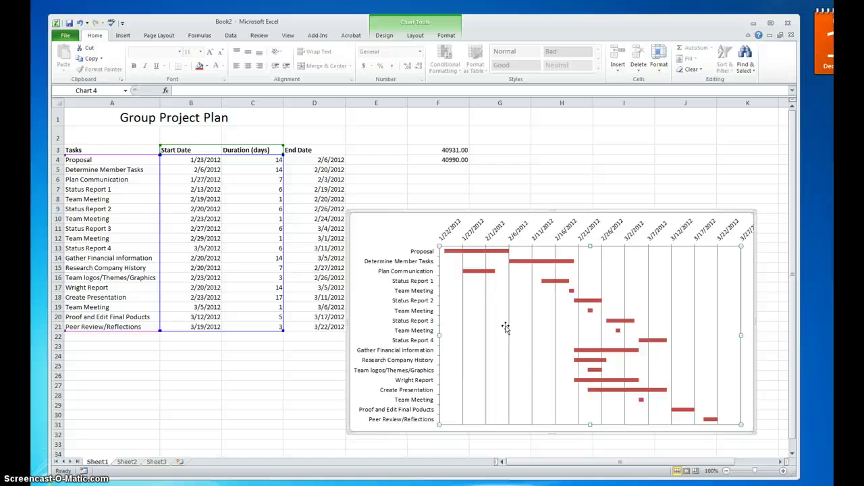
{"action": "left_click", "coordinate": [507, 314]}
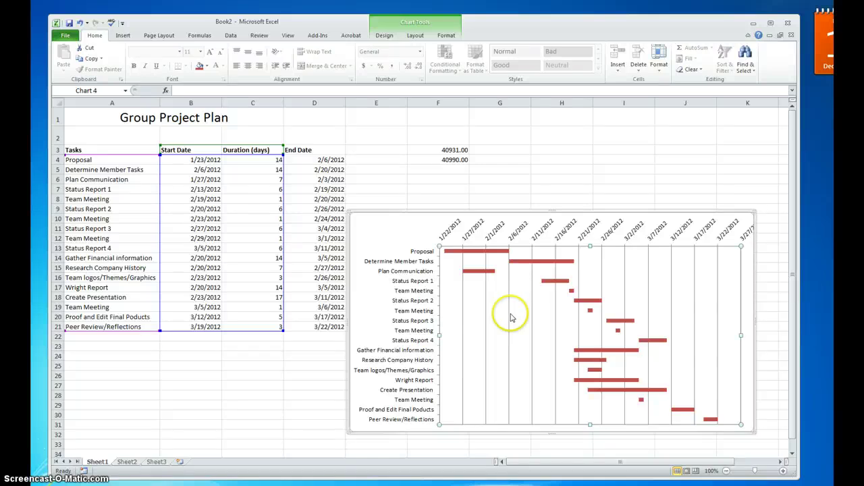
{"action": "left_click", "coordinate": [533, 242]}
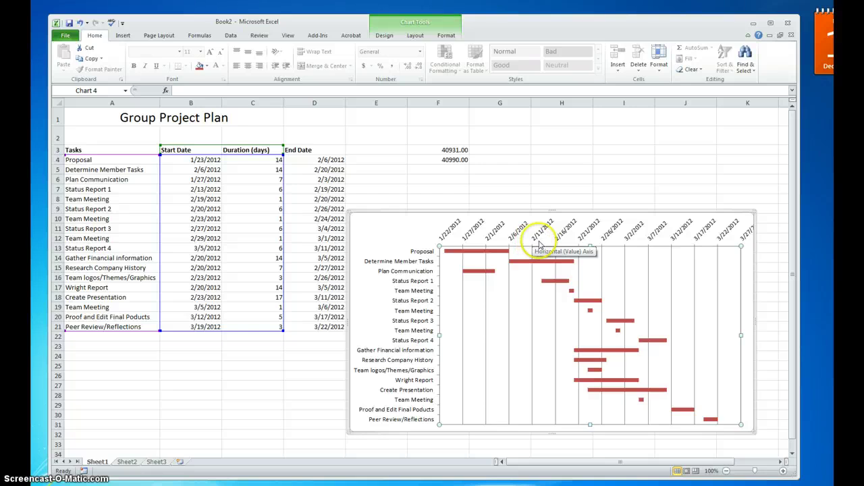